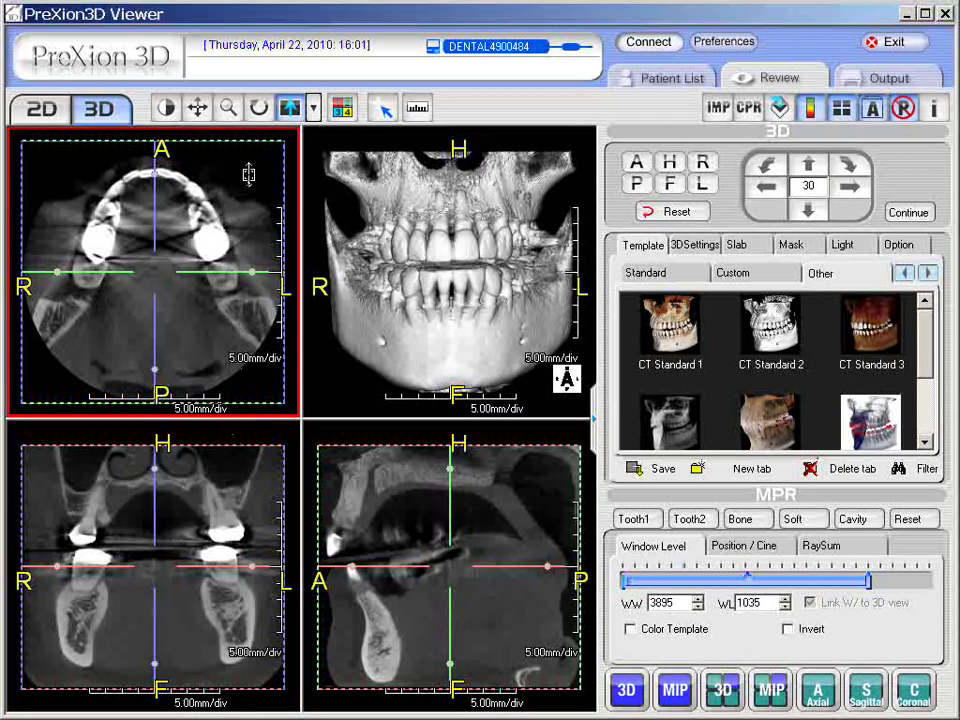
# Step: Move the axial slice down to the lower jaw, then up past the upper teeth to the maxillary sinuses
pyautogui.moveTo(249, 175); pyautogui.dragTo(238, 379)
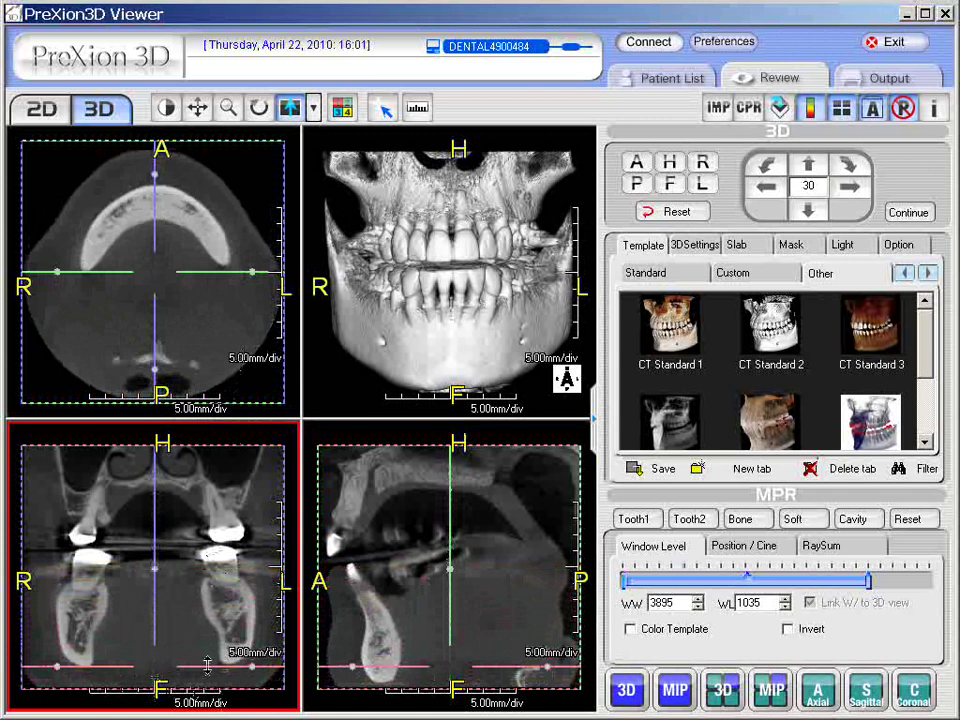
pyautogui.moveTo(207, 666); pyautogui.dragTo(213, 463)
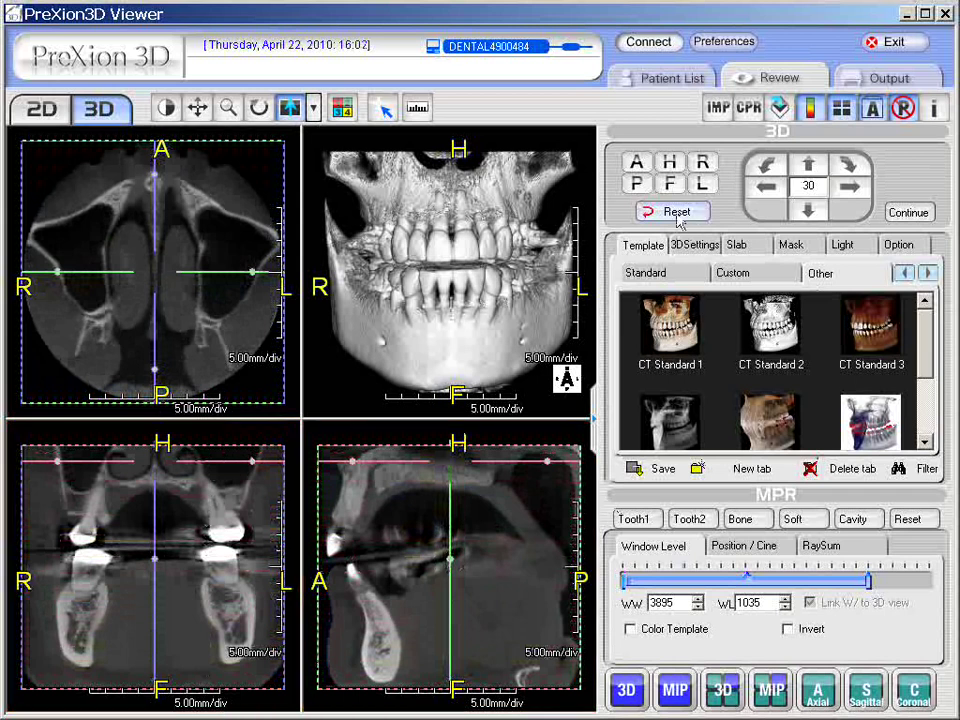
# Step: Reset the slices to their default positions, with the axial slice back at the upper teeth, and make the axial pane active
pyautogui.click(678, 213)
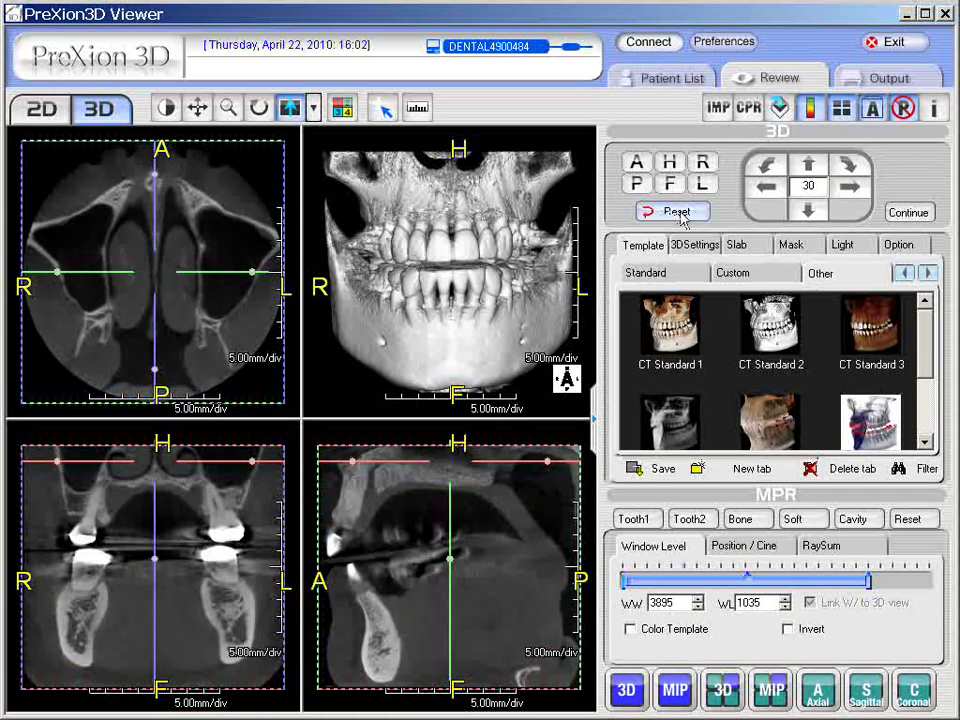
pyautogui.click(278, 355)
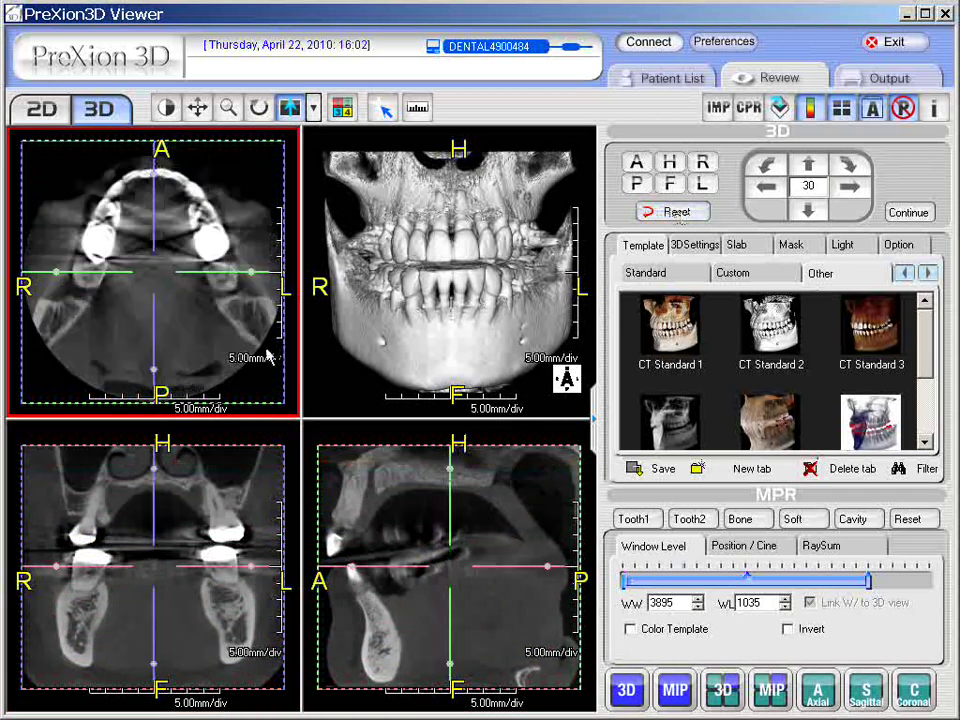
pyautogui.press('Tab')
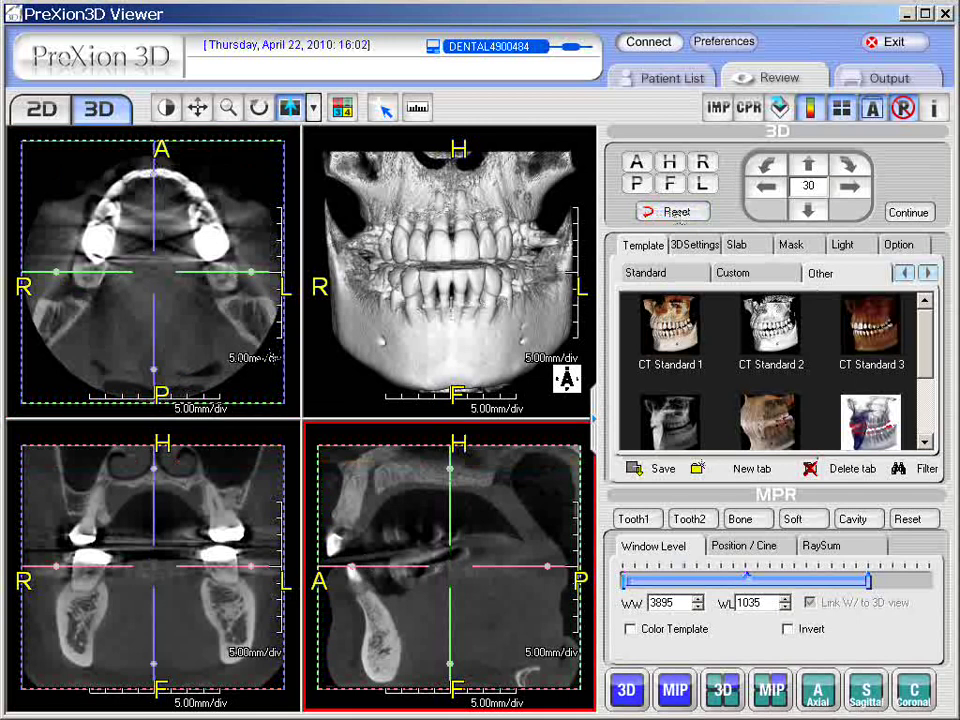
pyautogui.press('Tab')
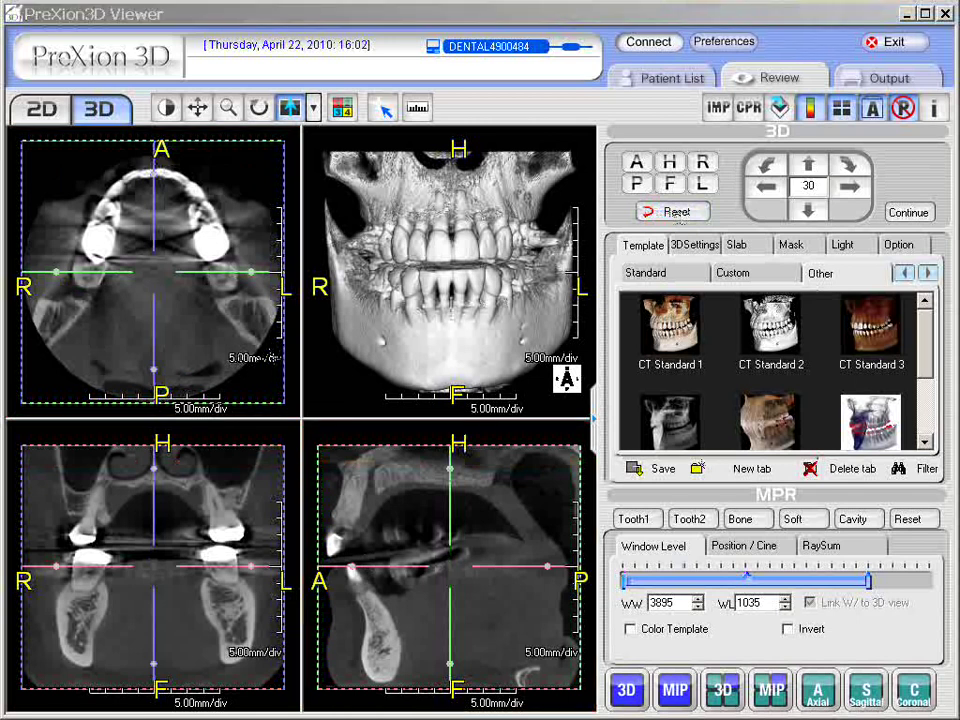
pyautogui.click(131, 294)
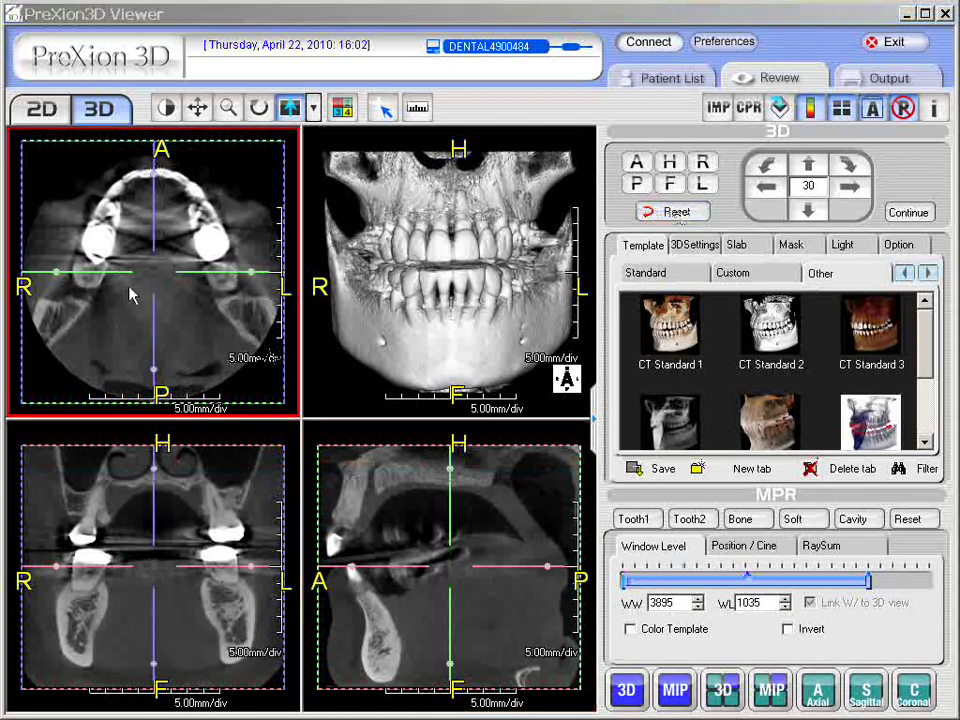
pyautogui.doubleClick(213, 306)
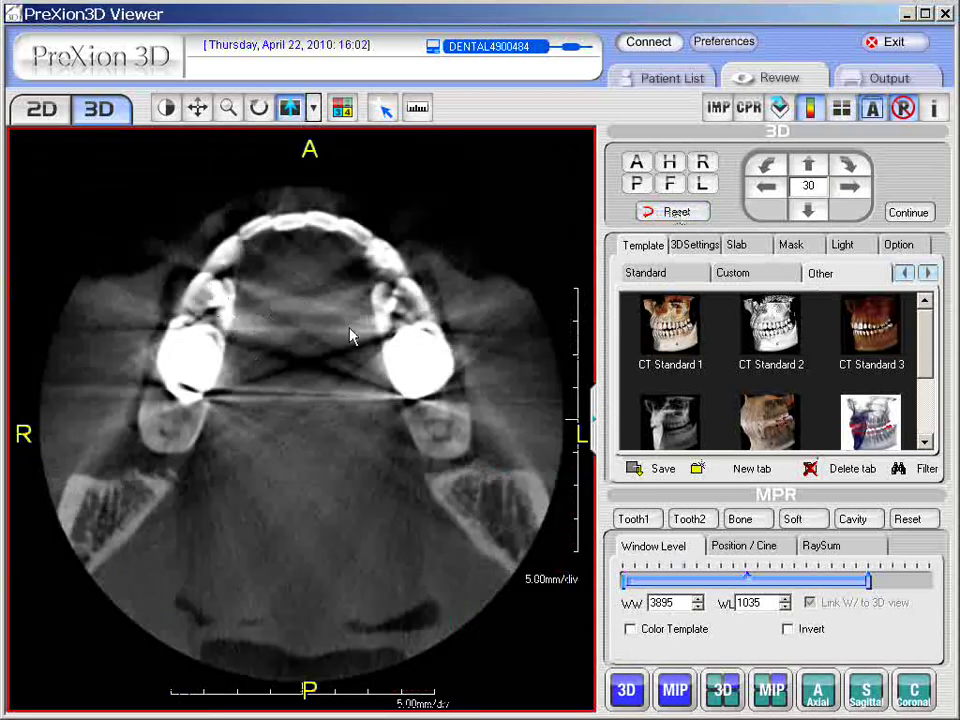
pyautogui.doubleClick(323, 343)
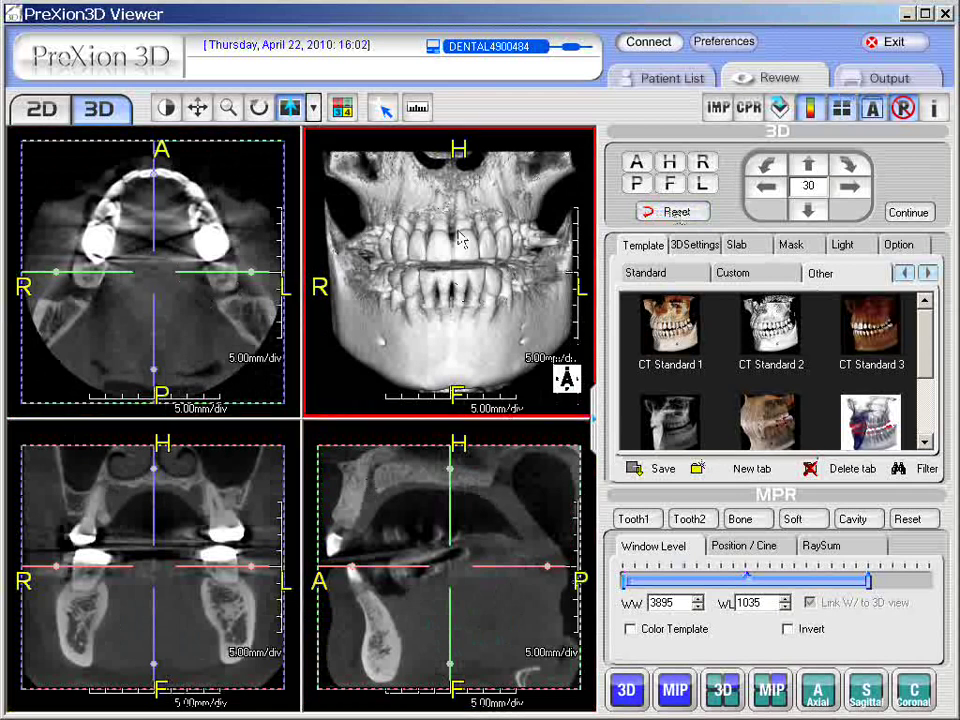
pyautogui.moveTo(345, 178); pyautogui.dragTo(445, 252)
pyautogui.press('Tab')
pyautogui.press('Tab')
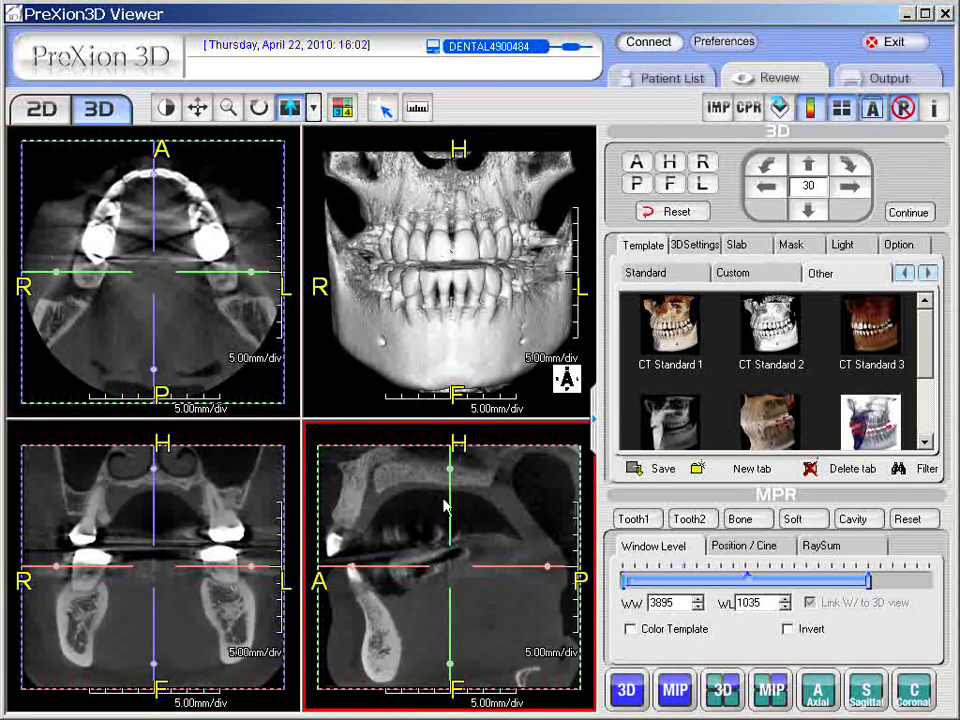
pyautogui.click(199, 606)
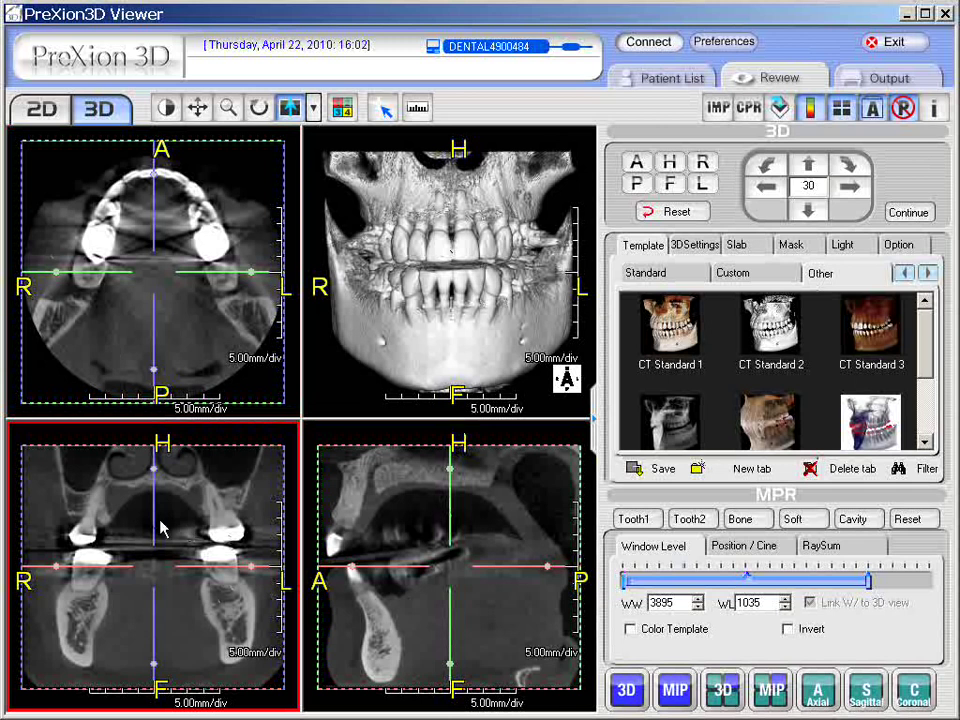
pyautogui.click(451, 521)
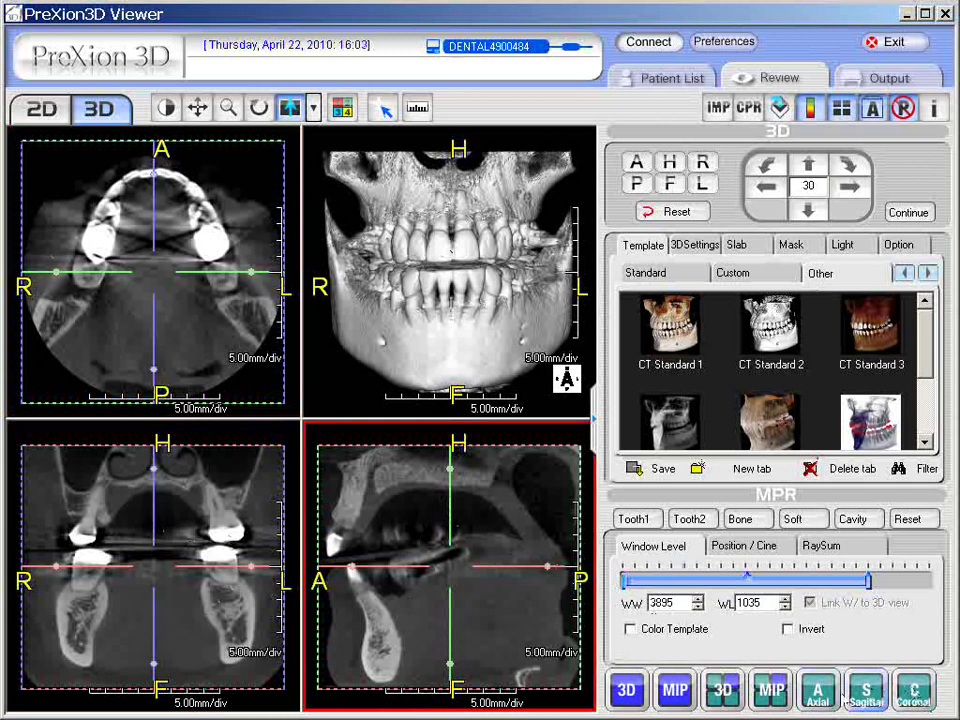
pyautogui.click(171, 598)
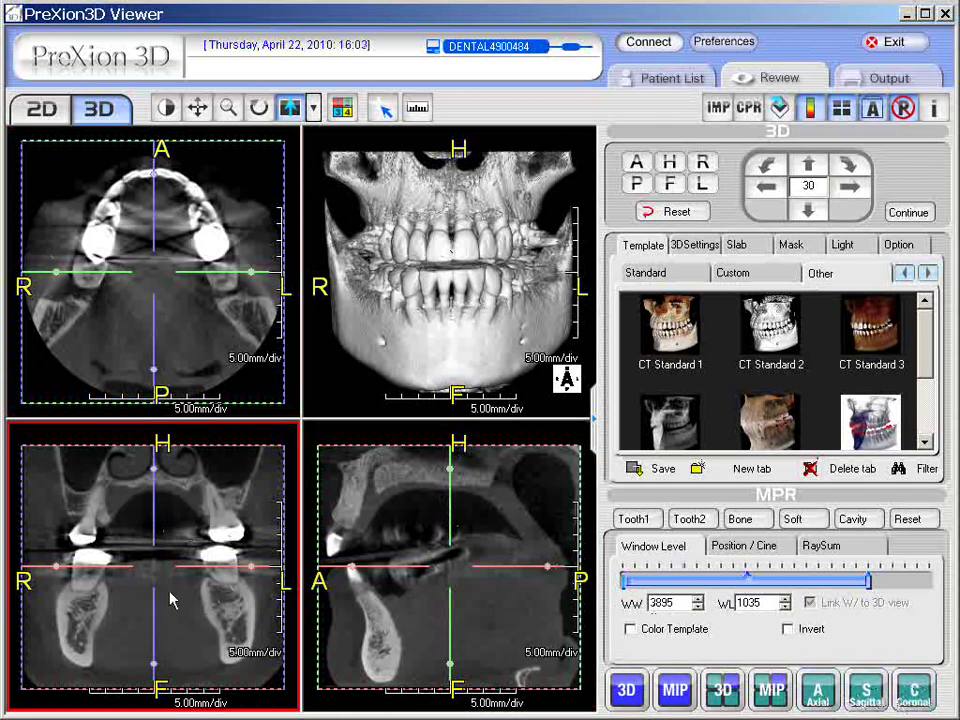
pyautogui.click(450, 560)
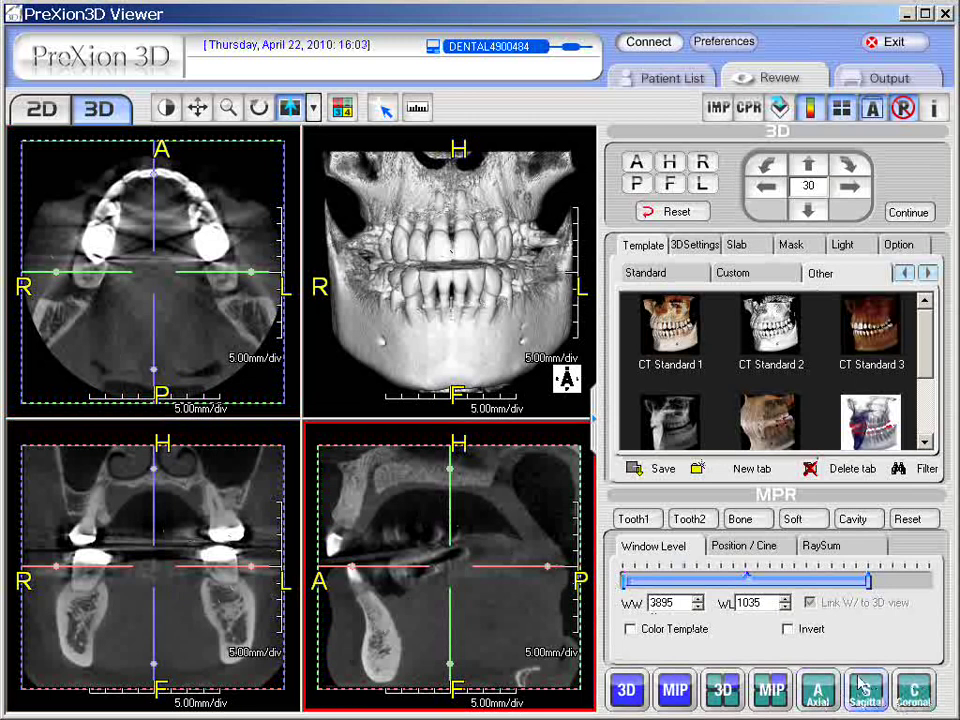
pyautogui.click(917, 693)
pyautogui.click(308, 541)
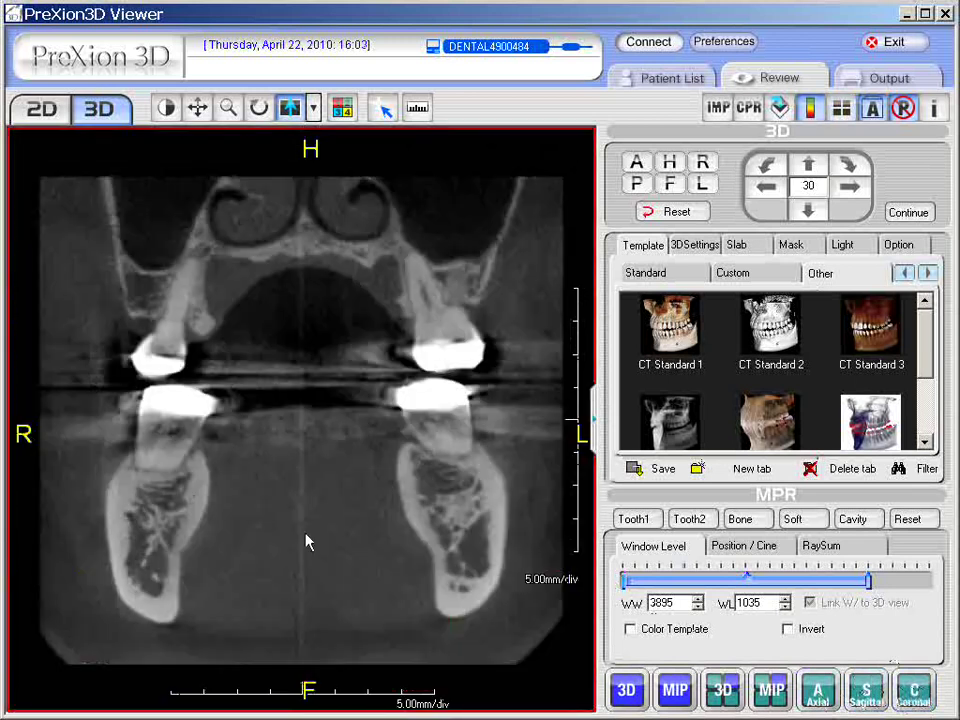
pyautogui.click(868, 692)
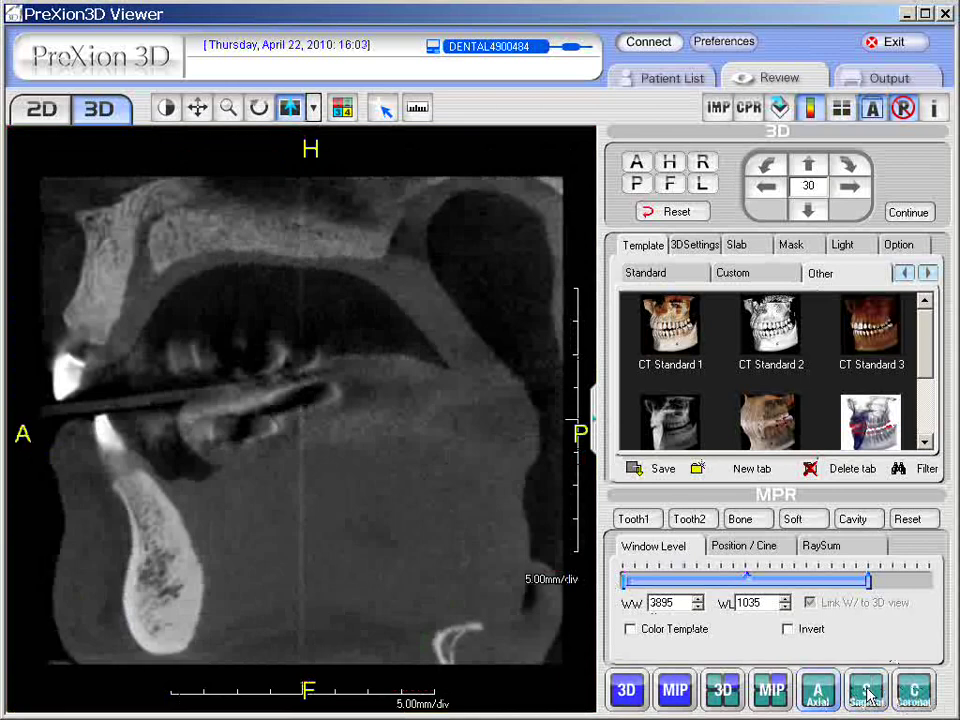
pyautogui.click(818, 690)
pyautogui.click(250, 549)
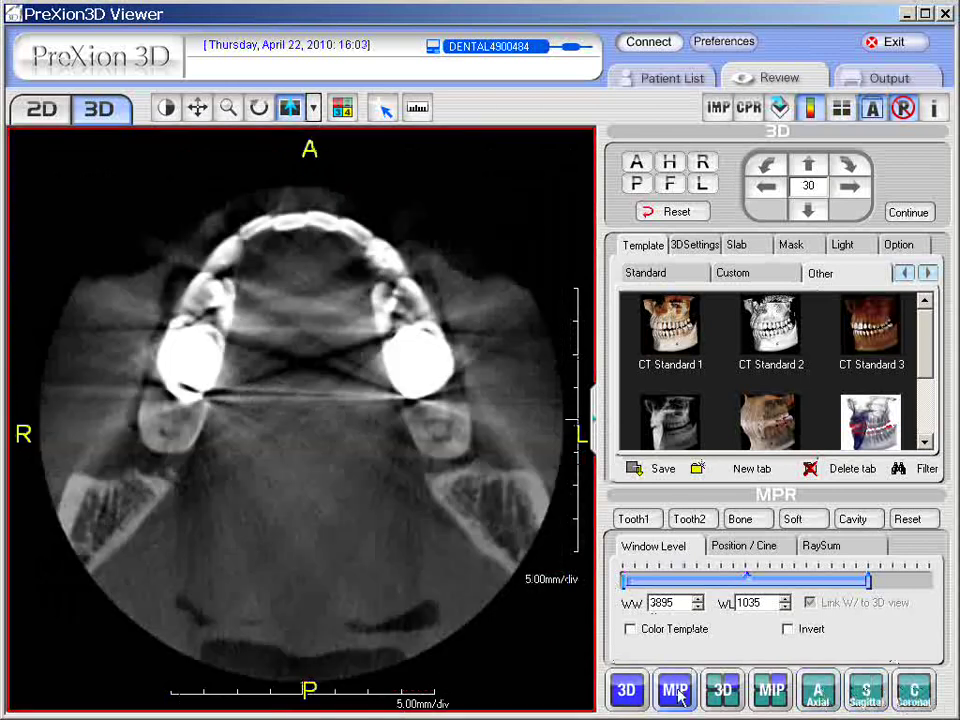
pyautogui.doubleClick(395, 555)
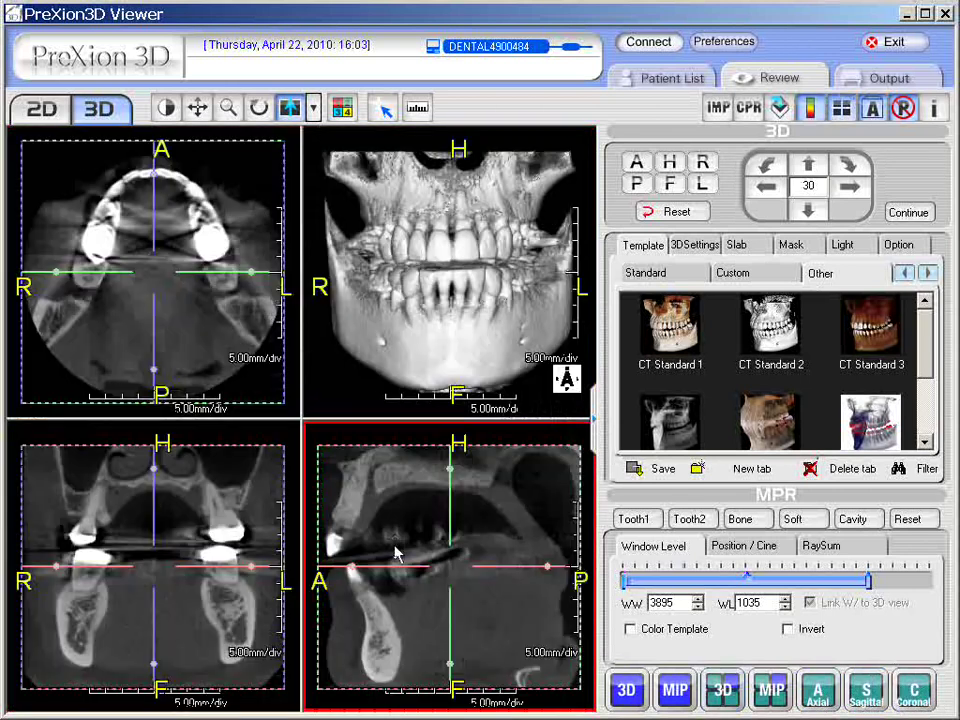
pyautogui.doubleClick(230, 510)
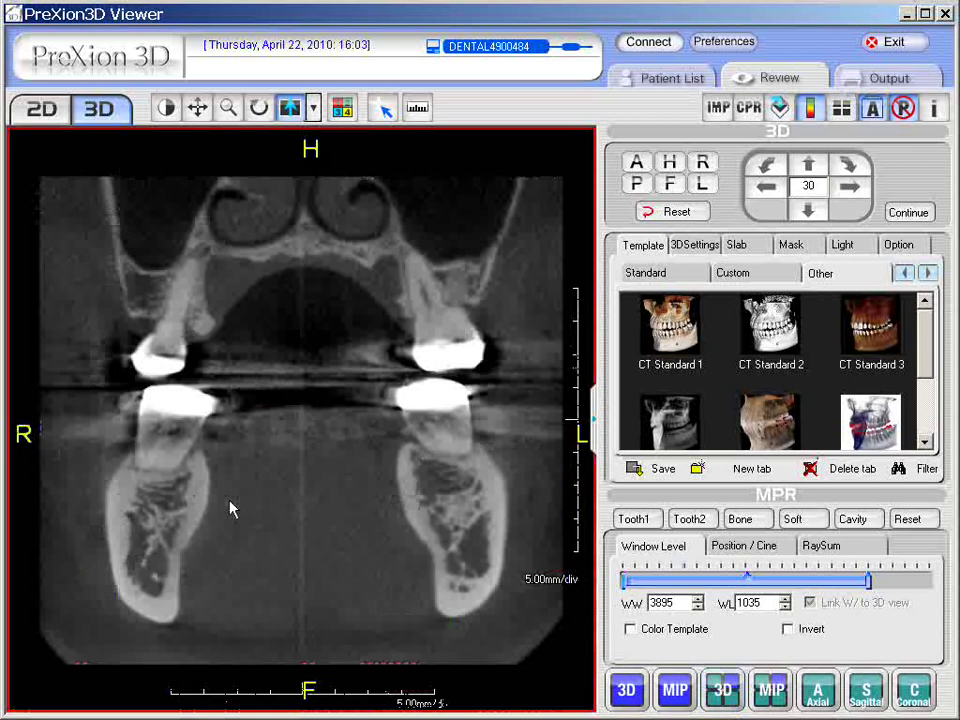
pyautogui.click(730, 693)
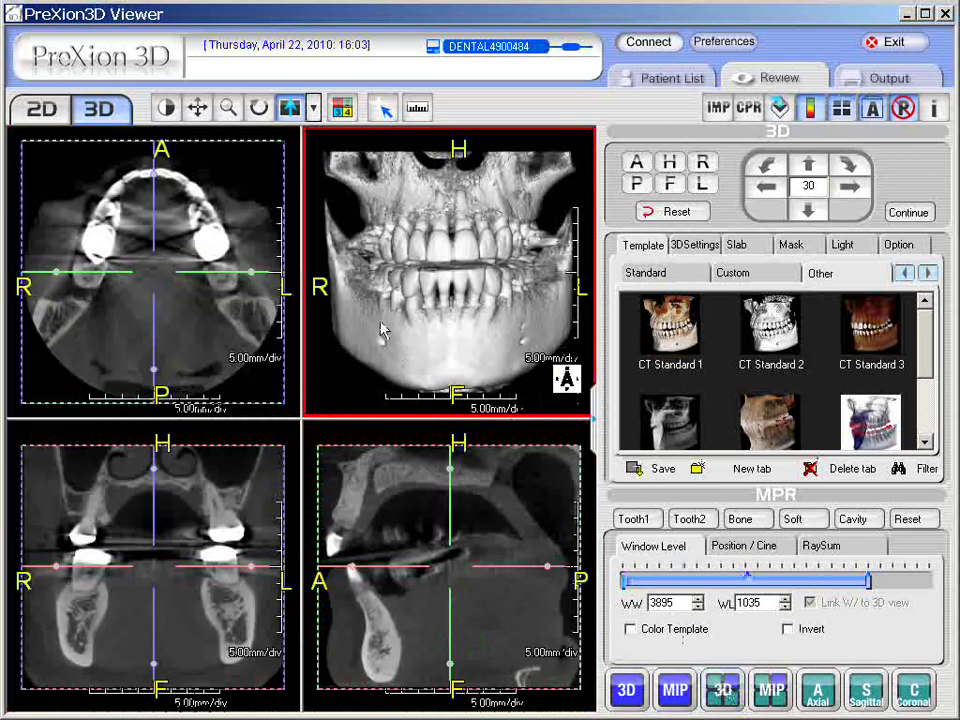
pyautogui.click(312, 550)
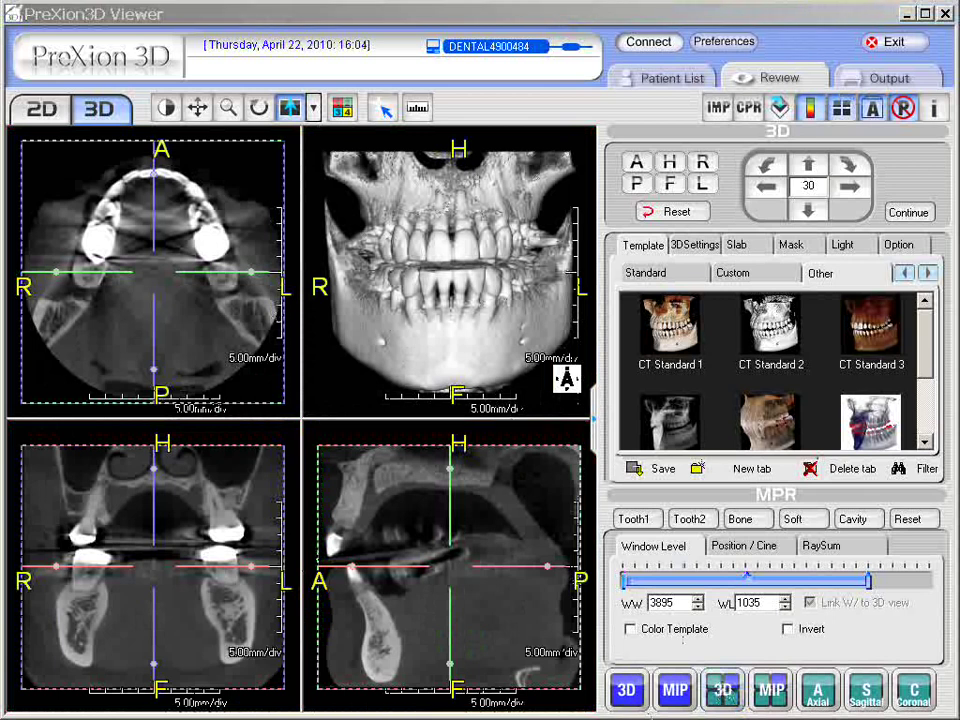
pyautogui.click(140, 610)
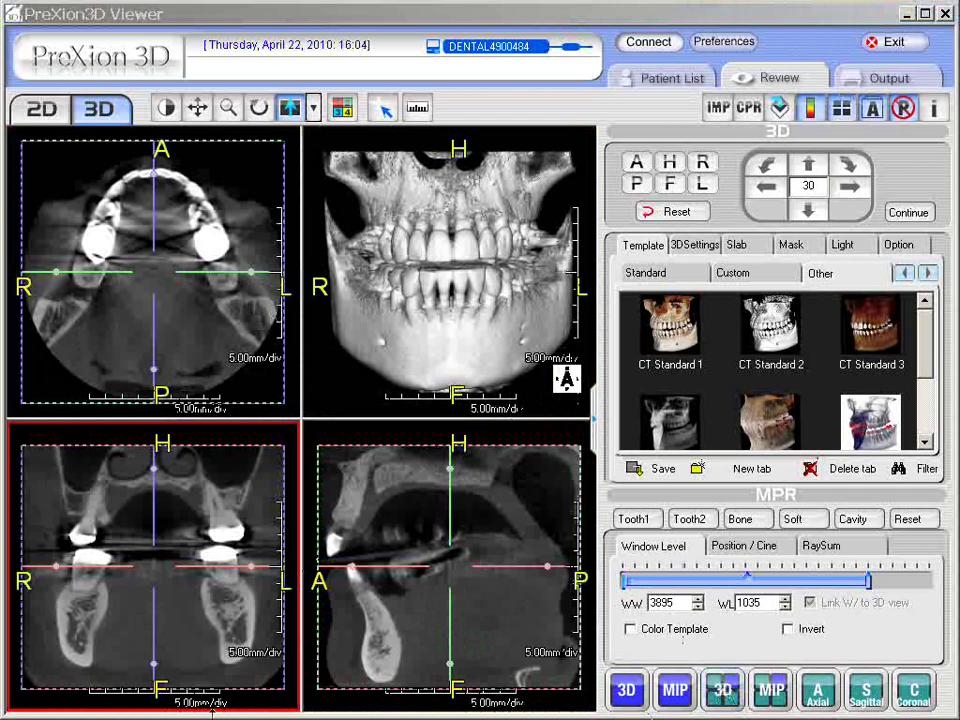
pyautogui.click(330, 435)
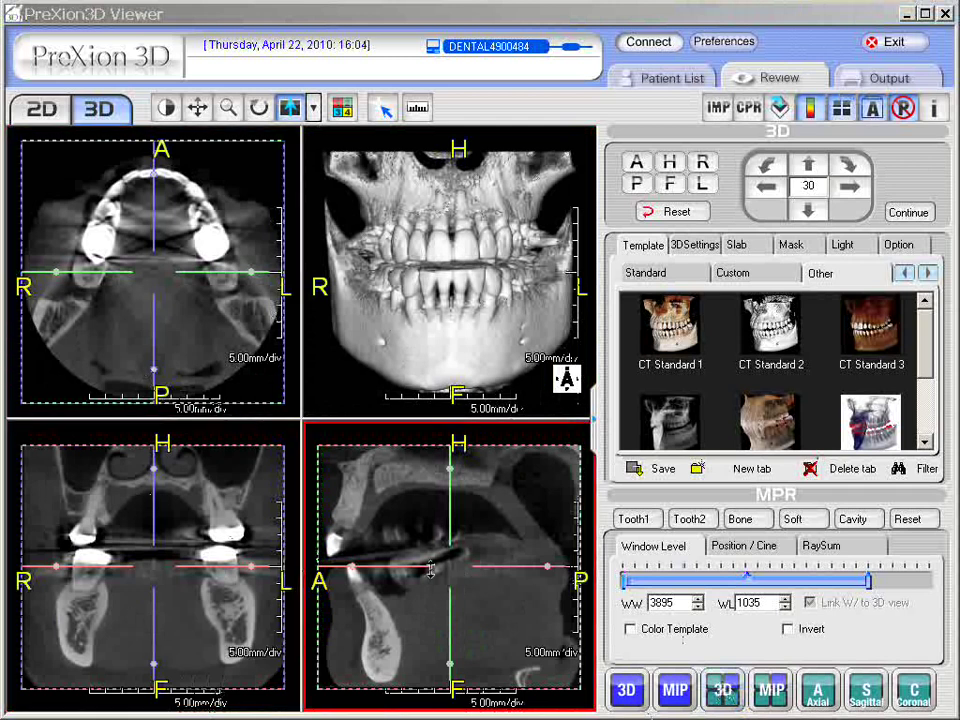
pyautogui.click(196, 487)
pyautogui.click(156, 271)
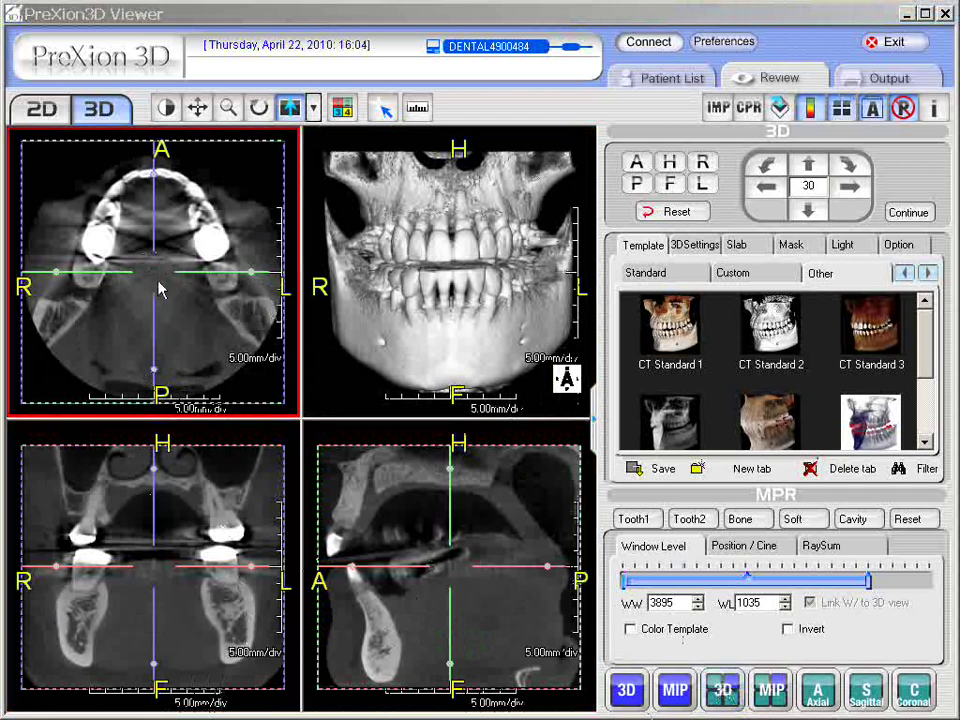
pyautogui.click(177, 473)
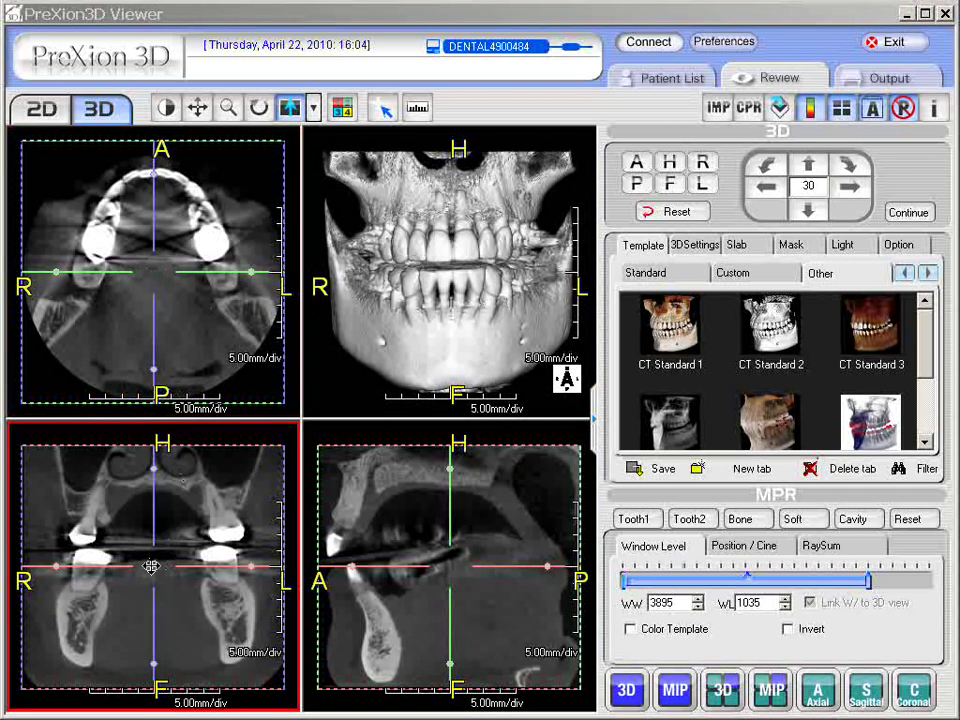
pyautogui.click(444, 576)
pyautogui.click(193, 604)
# Step: Recentre the crosshairs on the mandible, rotate them for oblique cross-sections, and move the centre left
pyautogui.click(84, 634)
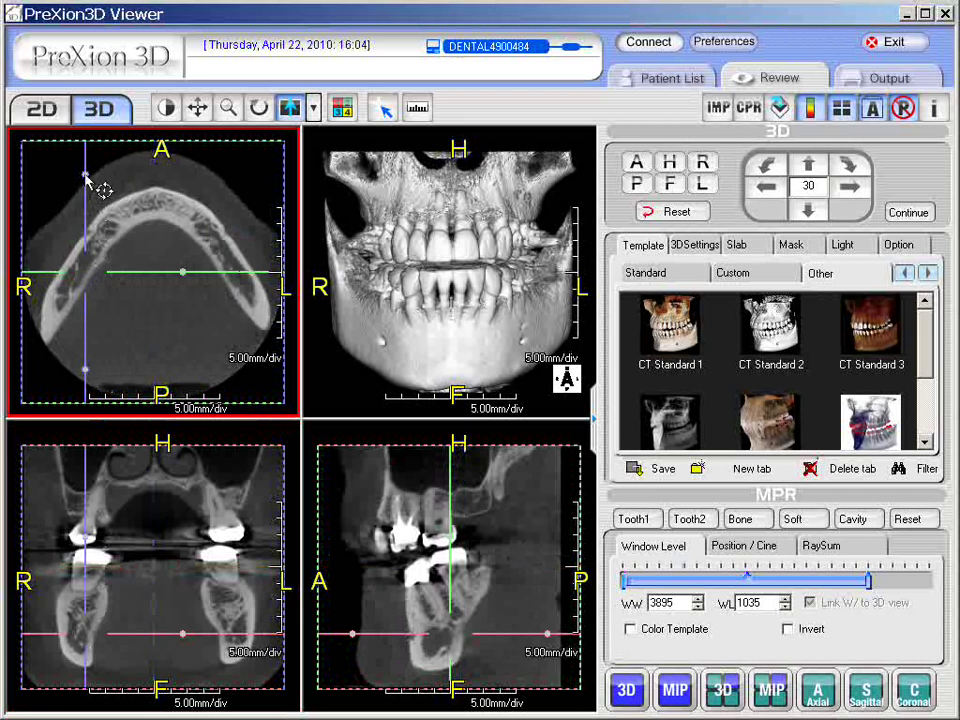
pyautogui.moveTo(88, 178); pyautogui.dragTo(150, 190)
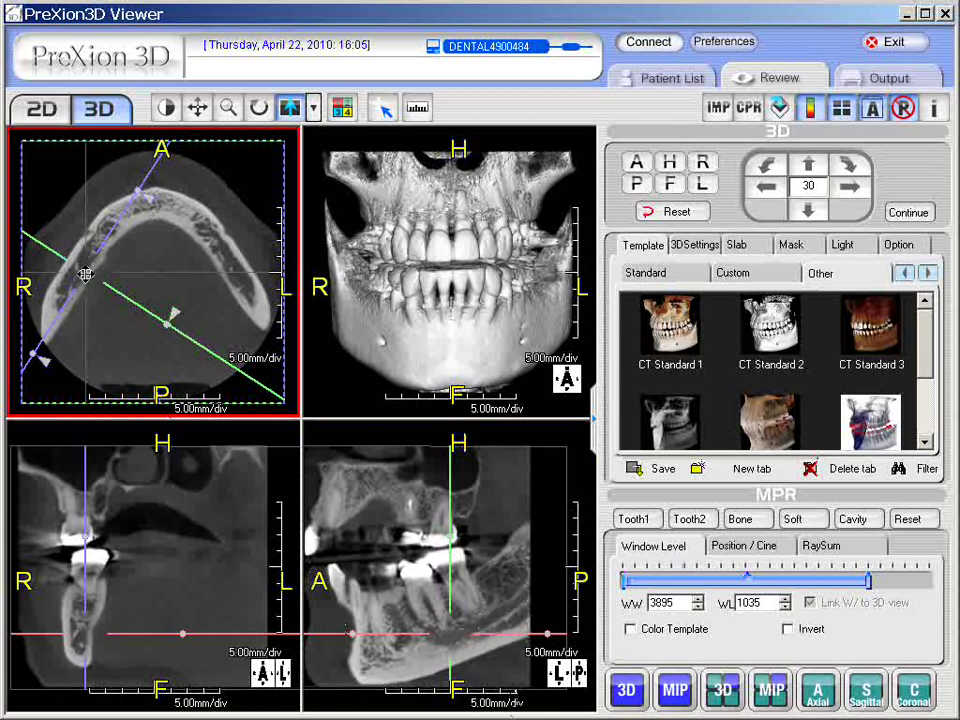
pyautogui.moveTo(86, 274)
pyautogui.mouseDown()
pyautogui.moveTo(71, 278)
pyautogui.moveTo(64, 266)
pyautogui.moveTo(83, 281)
pyautogui.moveTo(77, 272)
pyautogui.mouseUp()
# Step: Nudge the crosshair centre slightly down-left along the jaw arch, with the axial pane active again
pyautogui.click(476, 660)
pyautogui.click(150, 621)
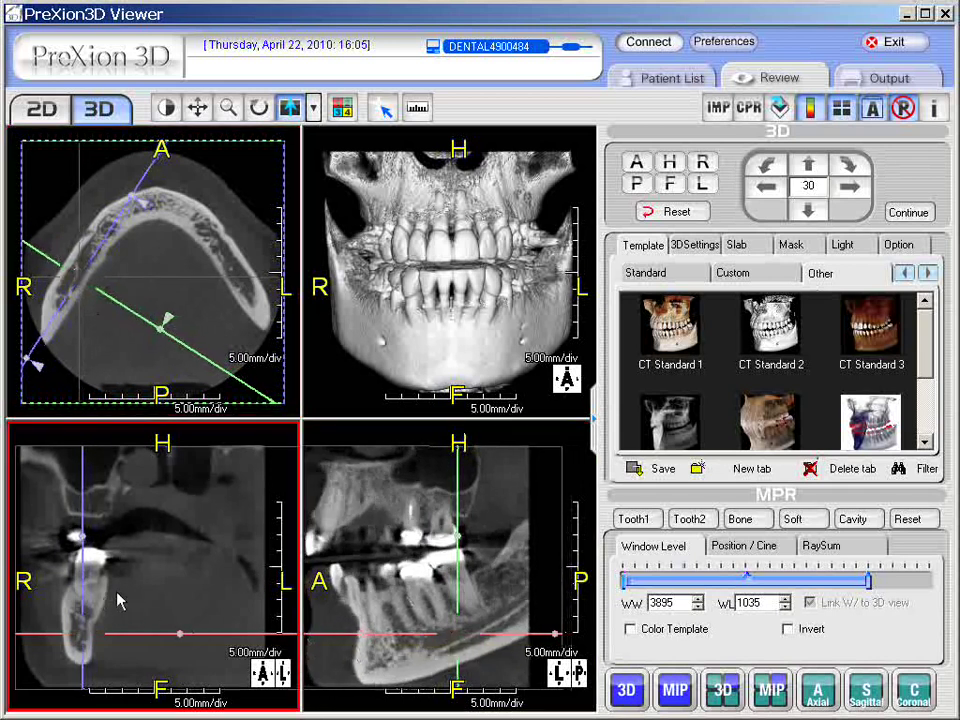
pyautogui.click(396, 703)
pyautogui.click(225, 317)
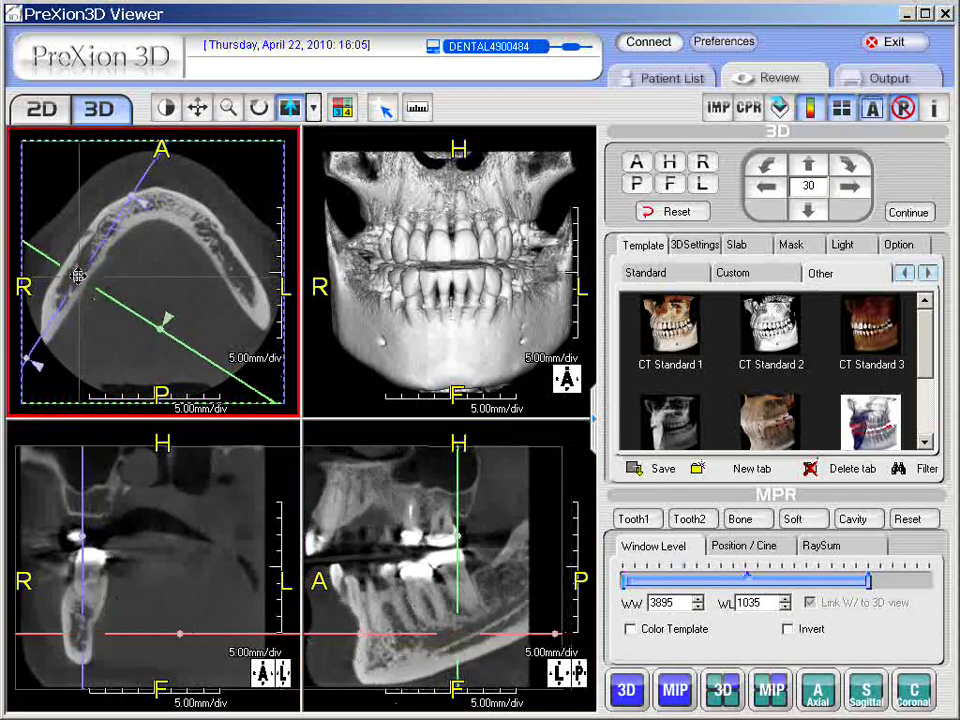
pyautogui.moveTo(77, 276); pyautogui.dragTo(81, 276)
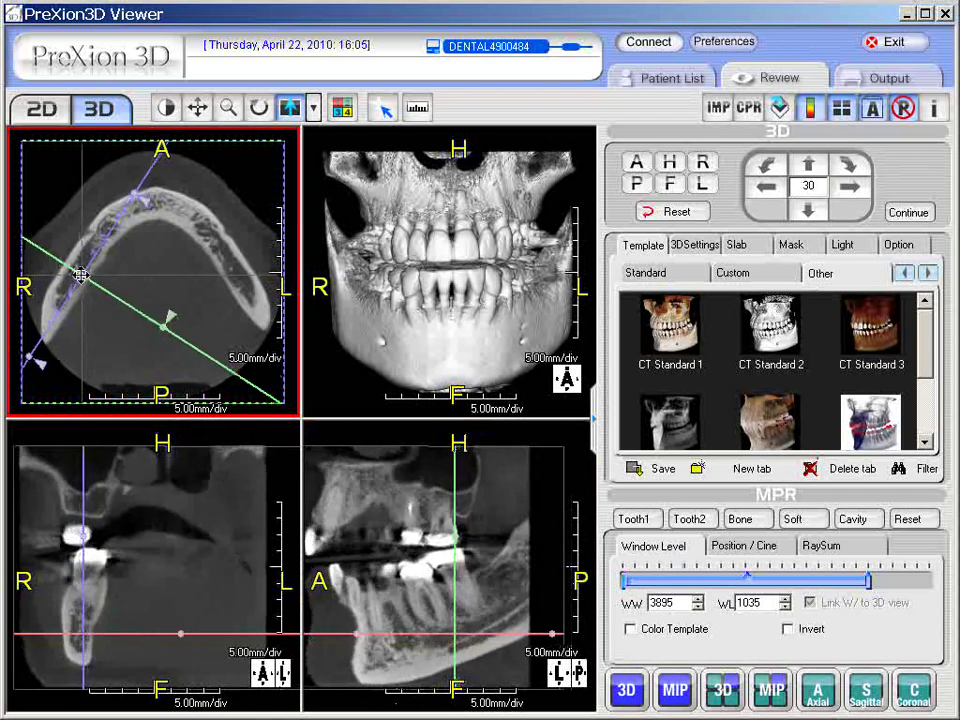
pyautogui.click(203, 614)
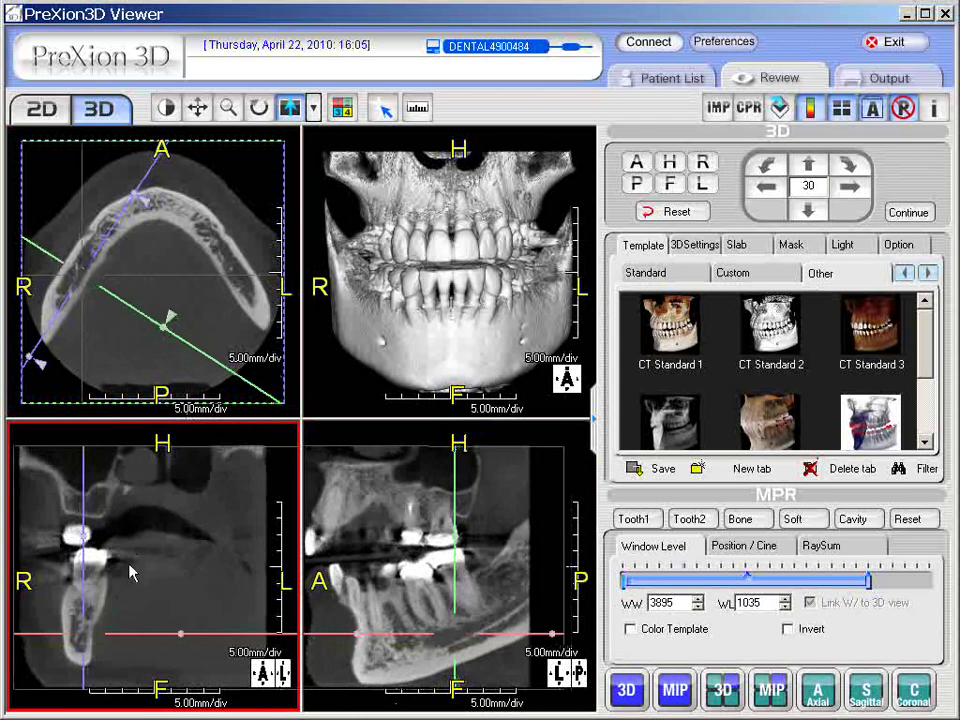
pyautogui.click(75, 330)
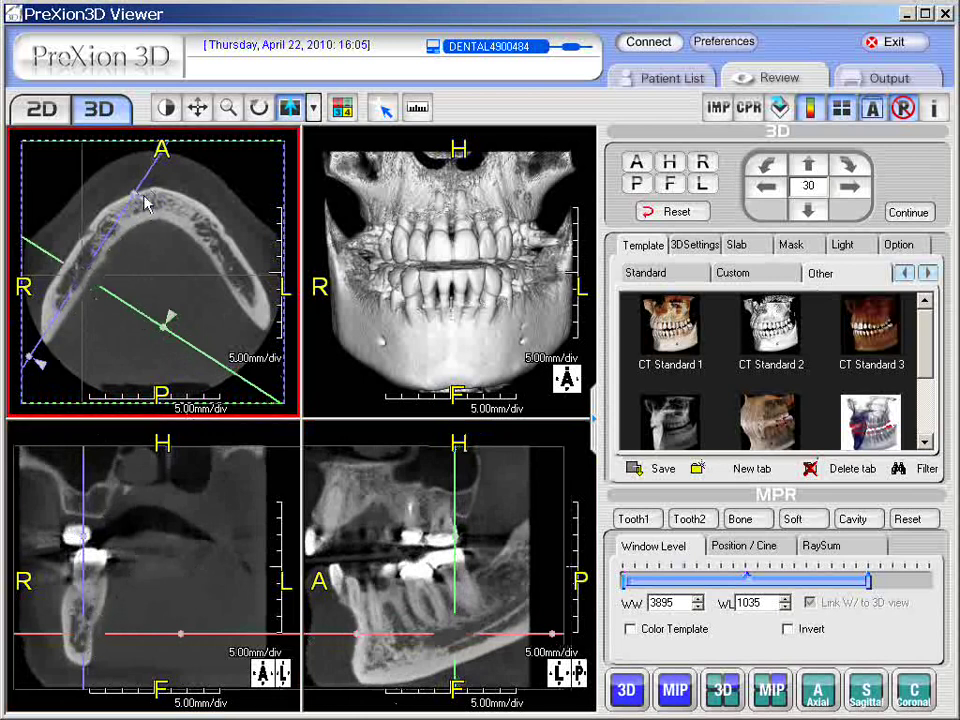
# Step: Recentre the crosshair on the left mandible and rotate the cross-section lines on the axial slice
pyautogui.click(243, 283)
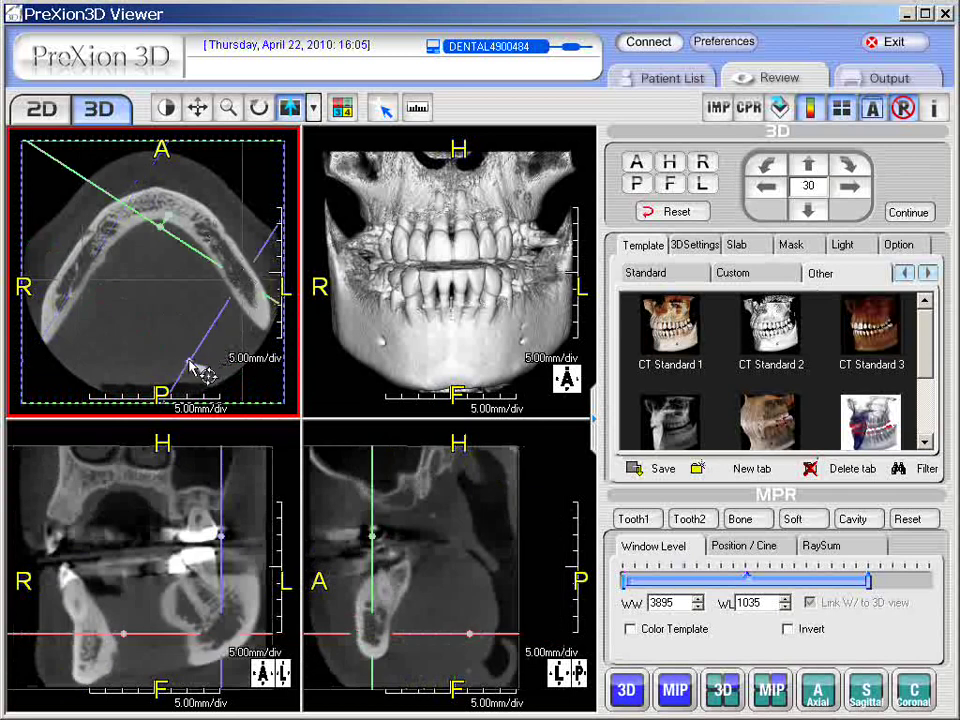
pyautogui.moveTo(203, 369); pyautogui.dragTo(287, 366)
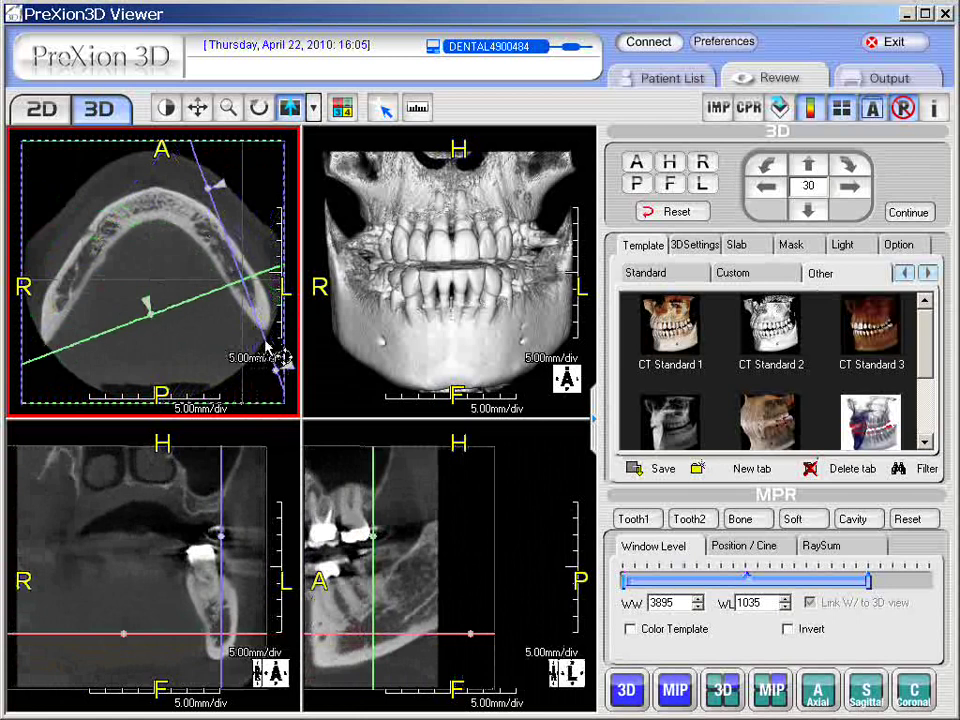
pyautogui.click(420, 596)
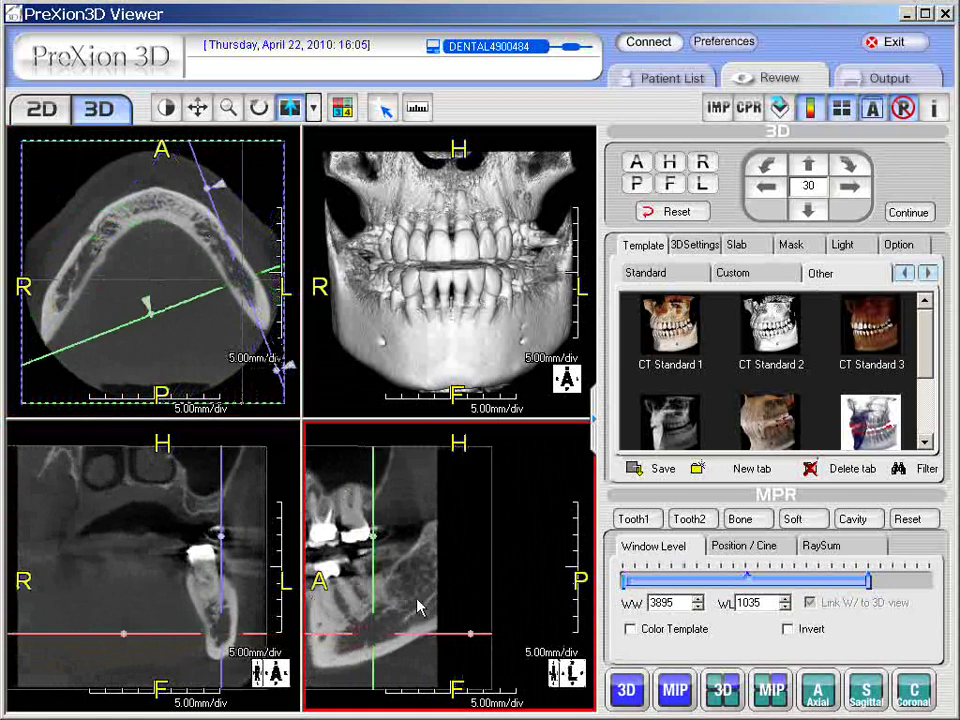
# Step: Pan the sagittal image up-right and fine-tune the crosshair centre and rotation angle
pyautogui.moveTo(466, 551); pyautogui.dragTo(514, 536)
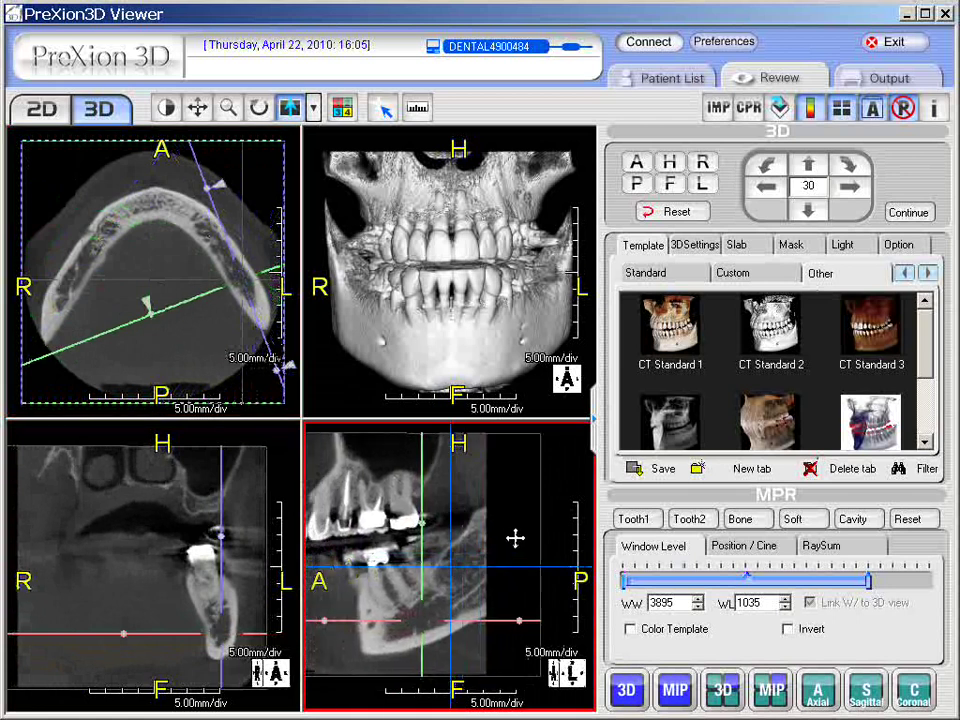
pyautogui.moveTo(238, 283); pyautogui.dragTo(242, 276)
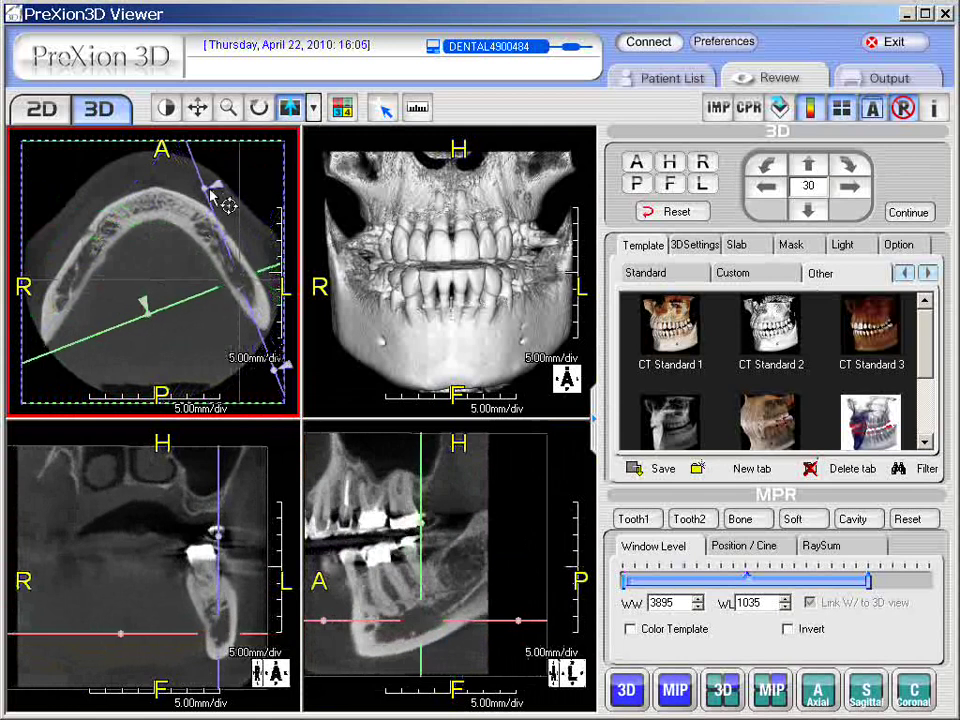
pyautogui.moveTo(205, 190); pyautogui.dragTo(200, 197)
pyautogui.click(444, 493)
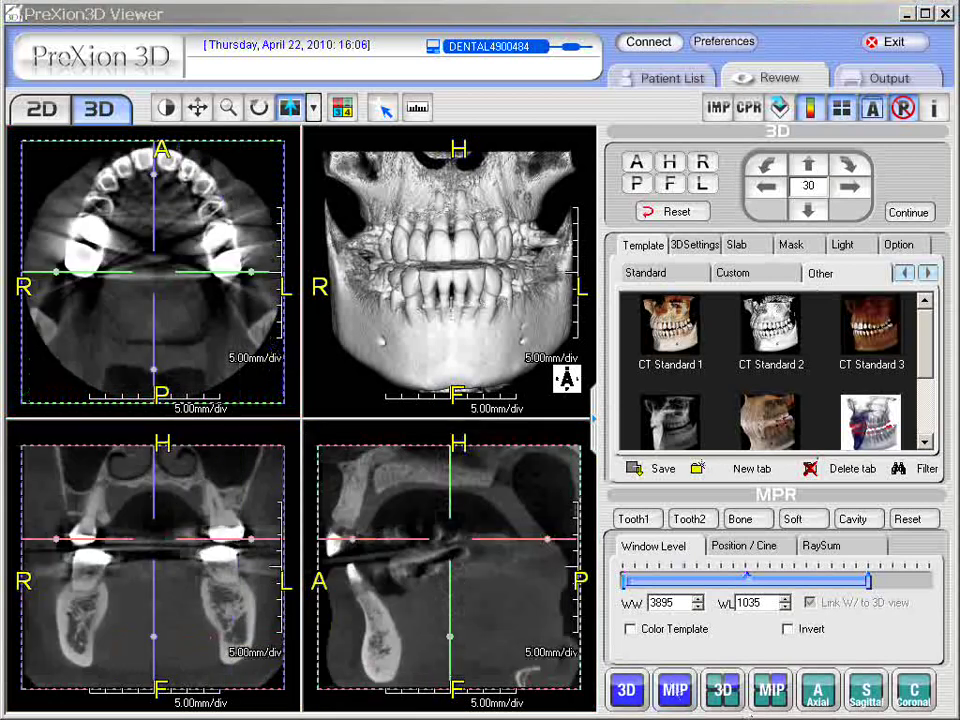
# Step: Drag the coronal pane's axial reference line upward so the axial slice cuts the maxilla and palate above the crowns
pyautogui.click(199, 639)
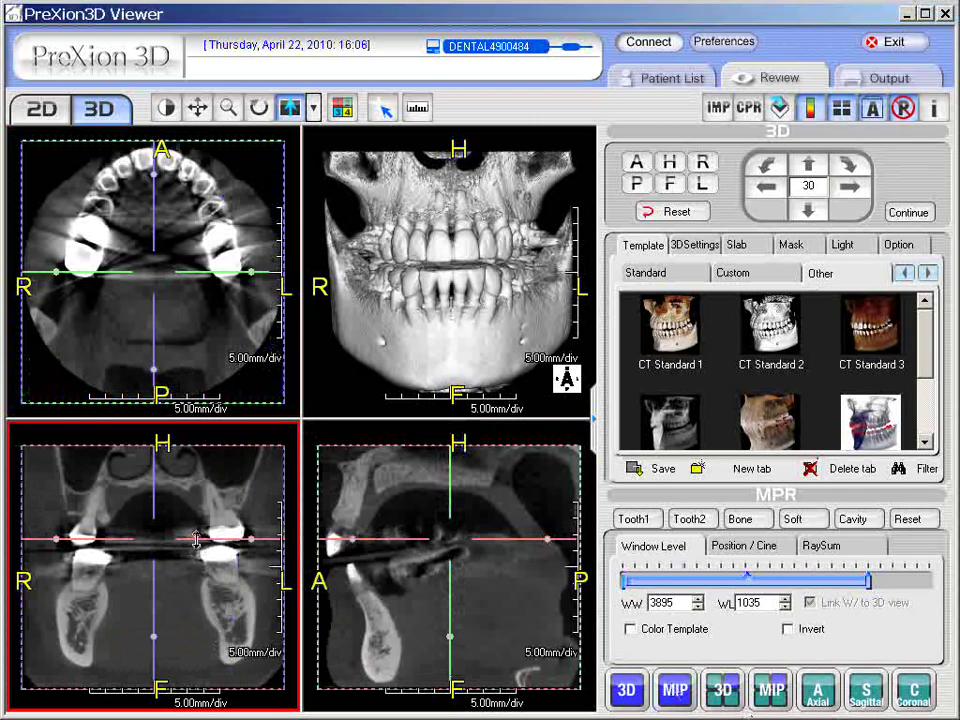
pyautogui.moveTo(197, 538); pyautogui.dragTo(197, 514)
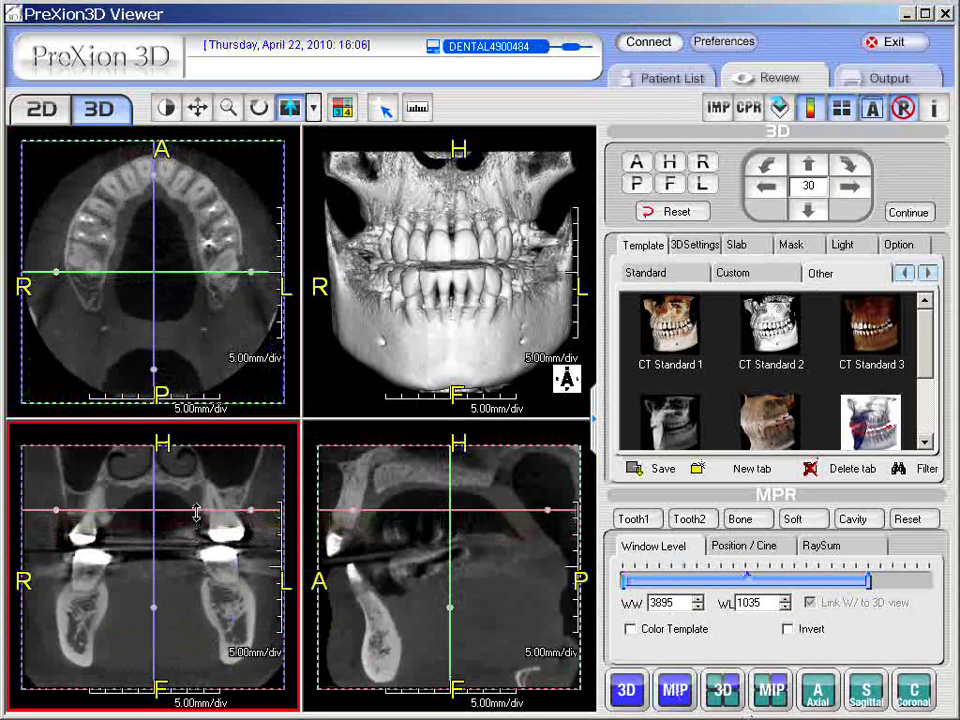
pyautogui.moveTo(197, 510); pyautogui.dragTo(197, 490)
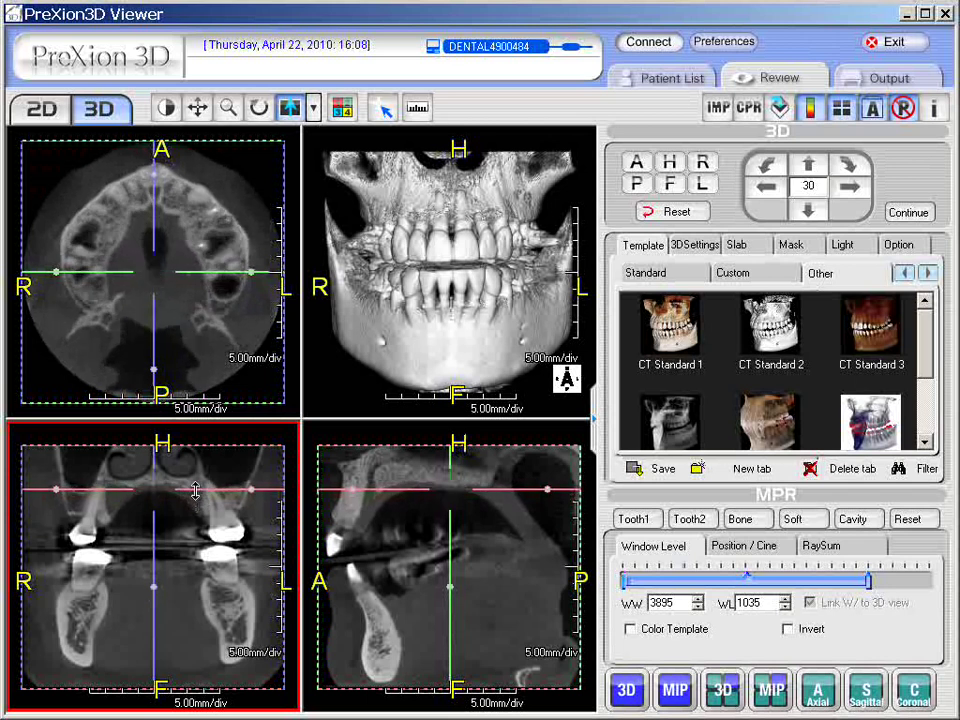
pyautogui.click(203, 232)
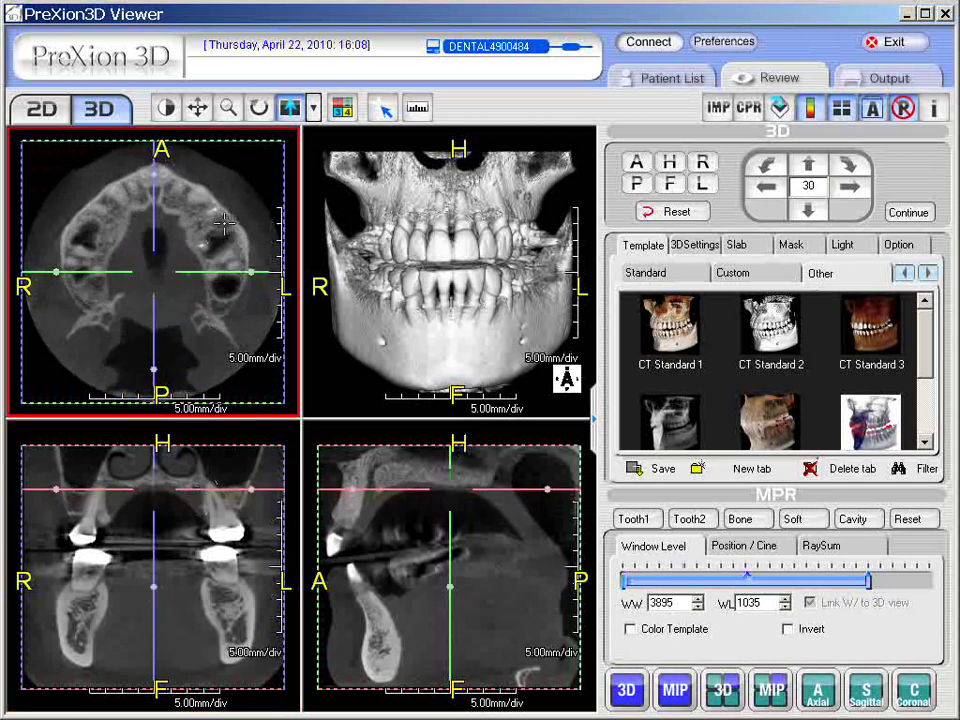
# Step: Centre the crosshair on the left maxilla and rotate it for tilted upper-jaw cross-sections
pyautogui.click(225, 222)
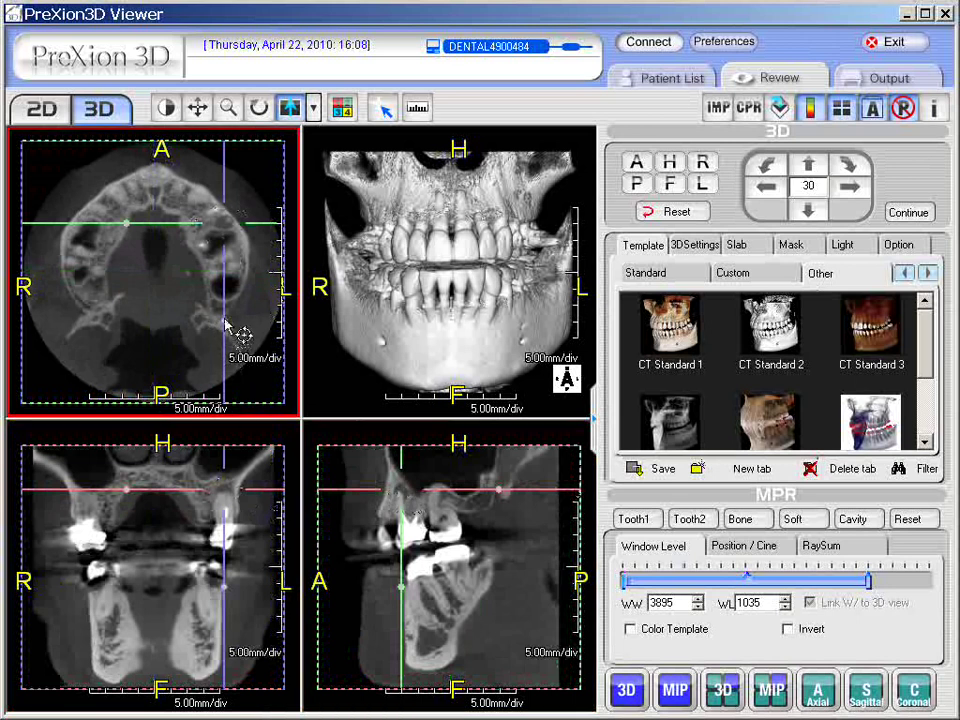
pyautogui.moveTo(227, 323); pyautogui.dragTo(256, 316)
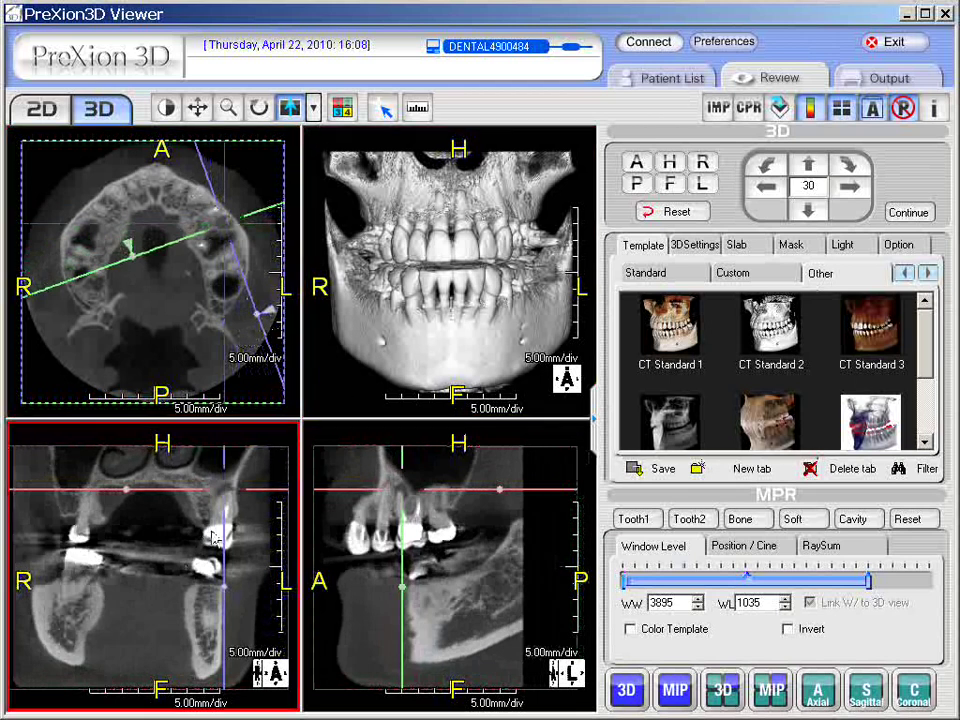
pyautogui.doubleClick(163, 552)
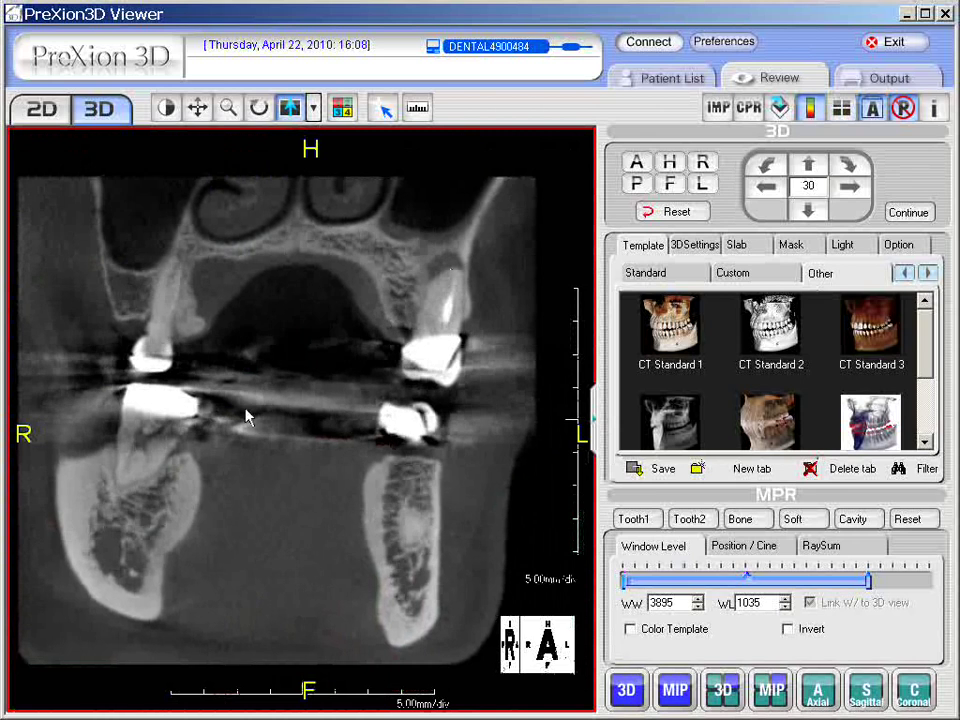
pyautogui.doubleClick(255, 478)
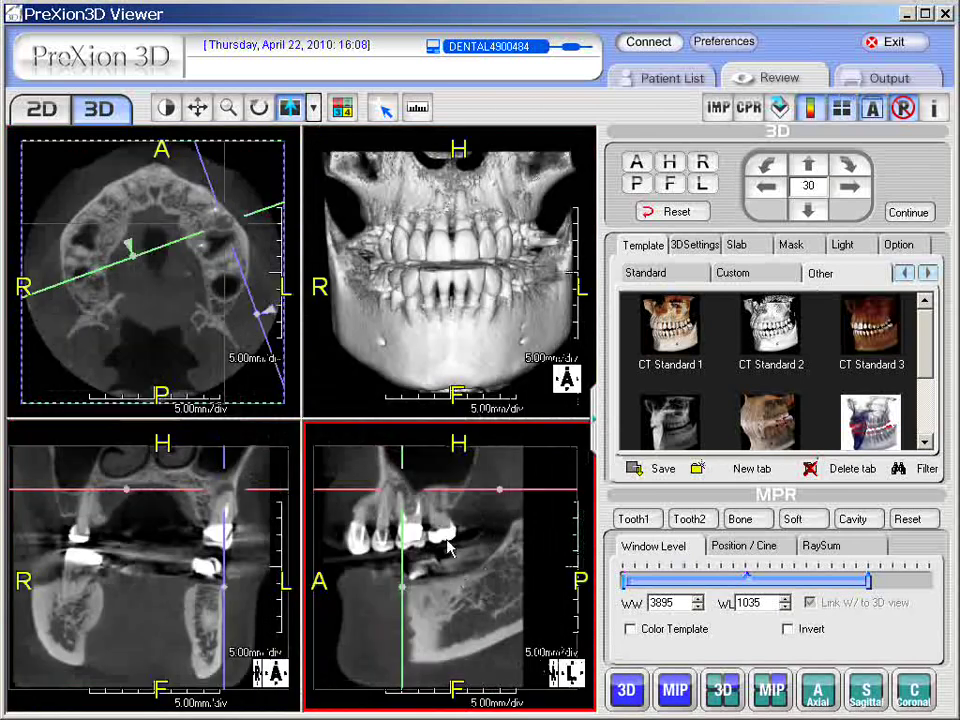
pyautogui.click(866, 690)
pyautogui.scroll(-5, 155, 322)
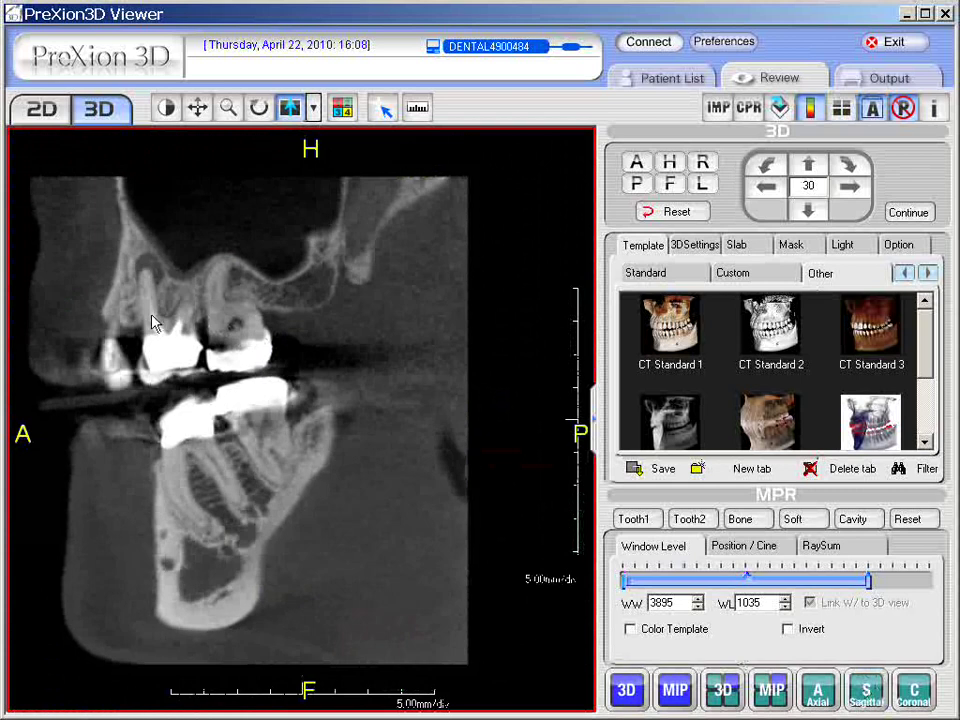
pyautogui.scroll(-5, 160, 305)
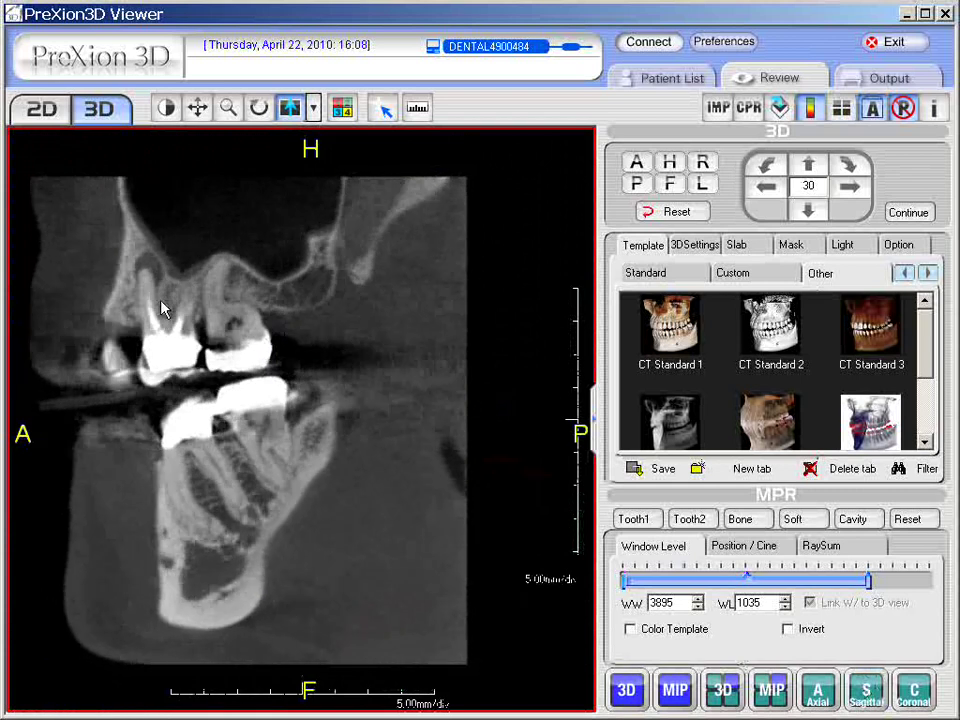
pyautogui.scroll(-5, 157, 302)
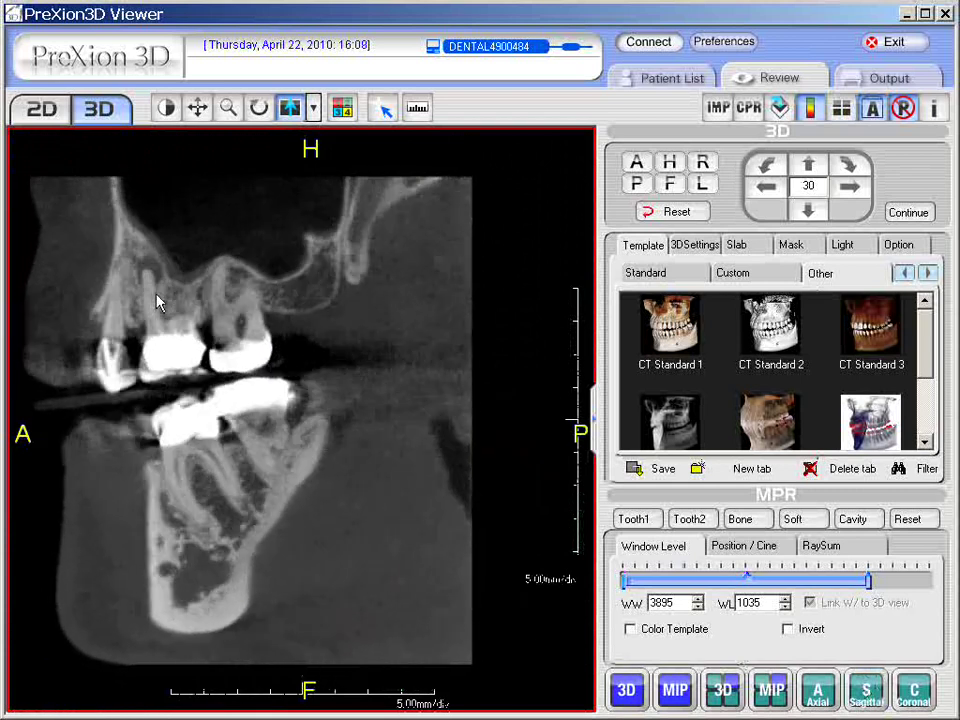
pyautogui.scroll(-5, 160, 290)
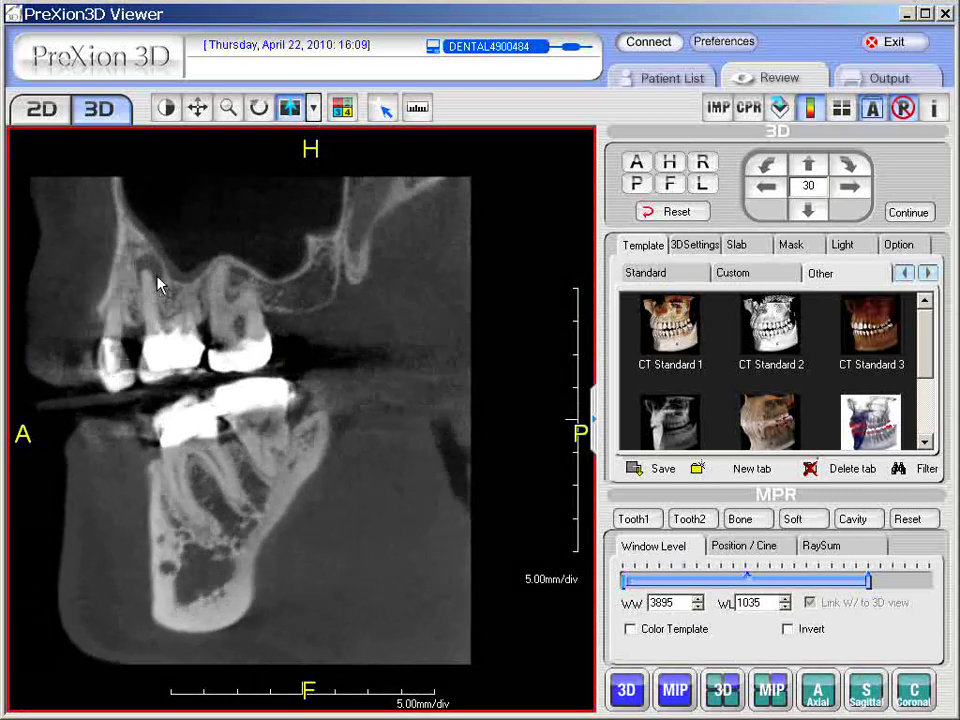
pyautogui.scroll(-4, 160, 290)
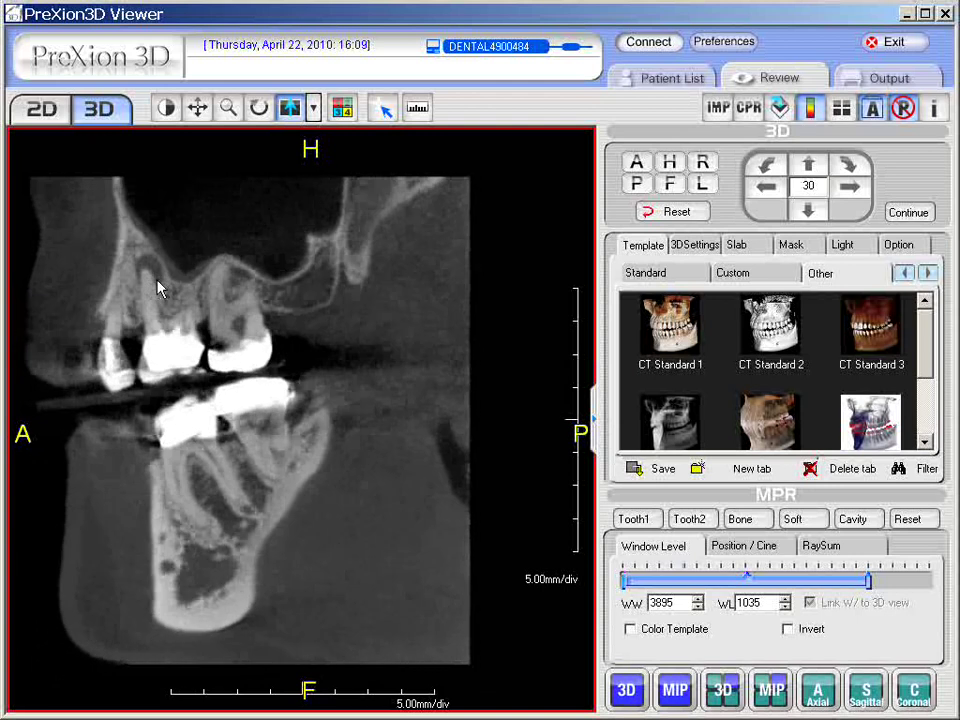
pyautogui.doubleClick(350, 430)
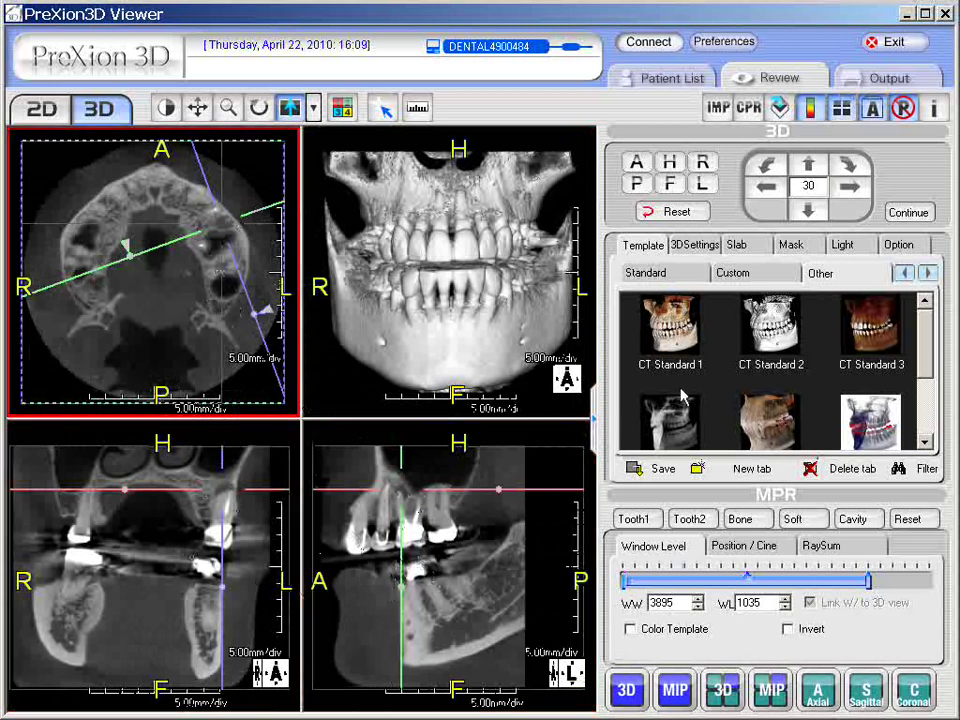
# Step: Reset all slices to orthogonal orientation and toggle the Cross lines repeatedly, leaving them displayed
pyautogui.click(684, 214)
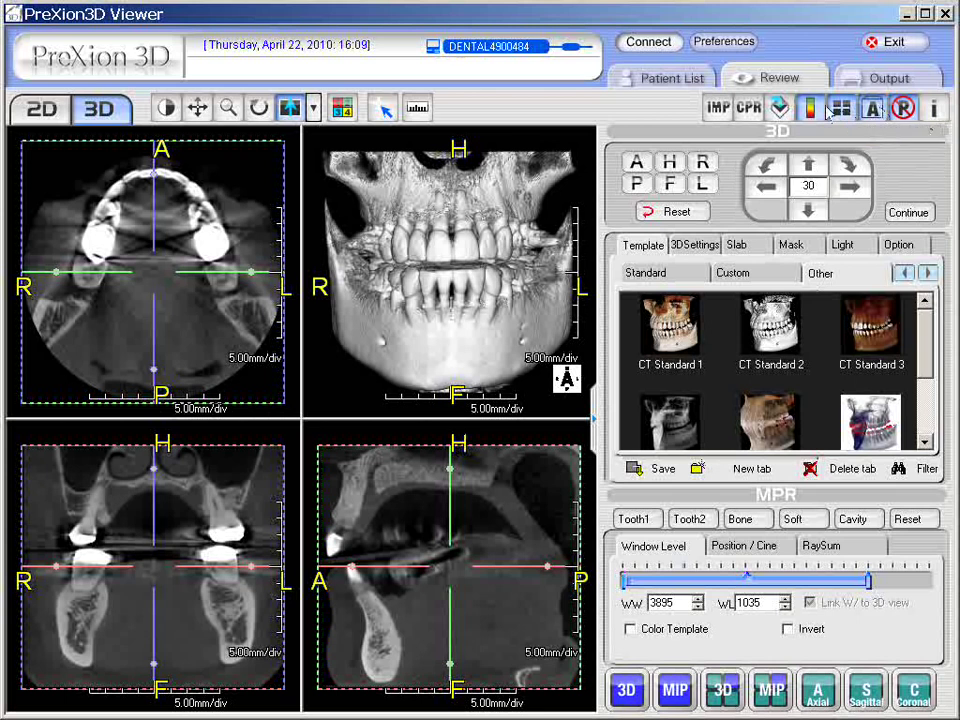
pyautogui.click(842, 109)
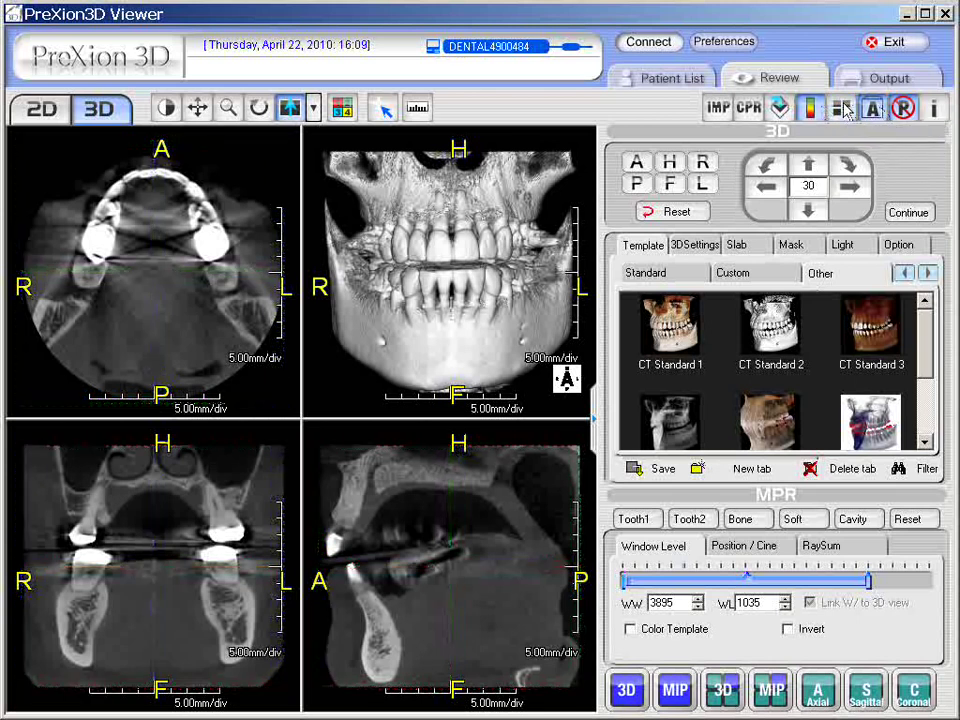
pyautogui.click(842, 109)
pyautogui.click(842, 109)
pyautogui.click(842, 109)
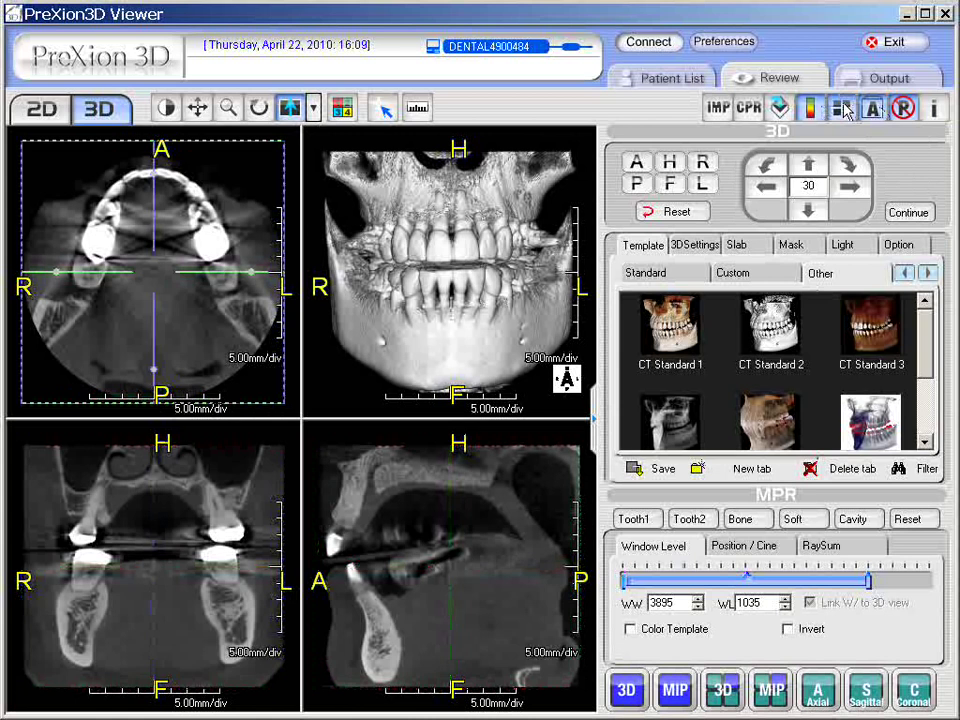
pyautogui.click(843, 110)
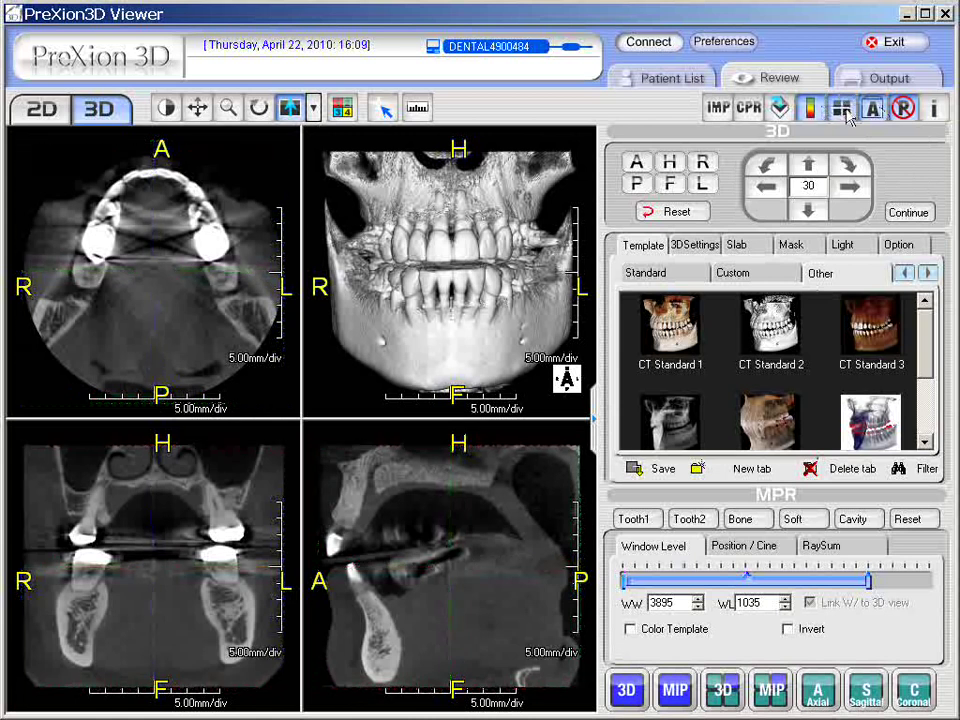
pyautogui.click(844, 111)
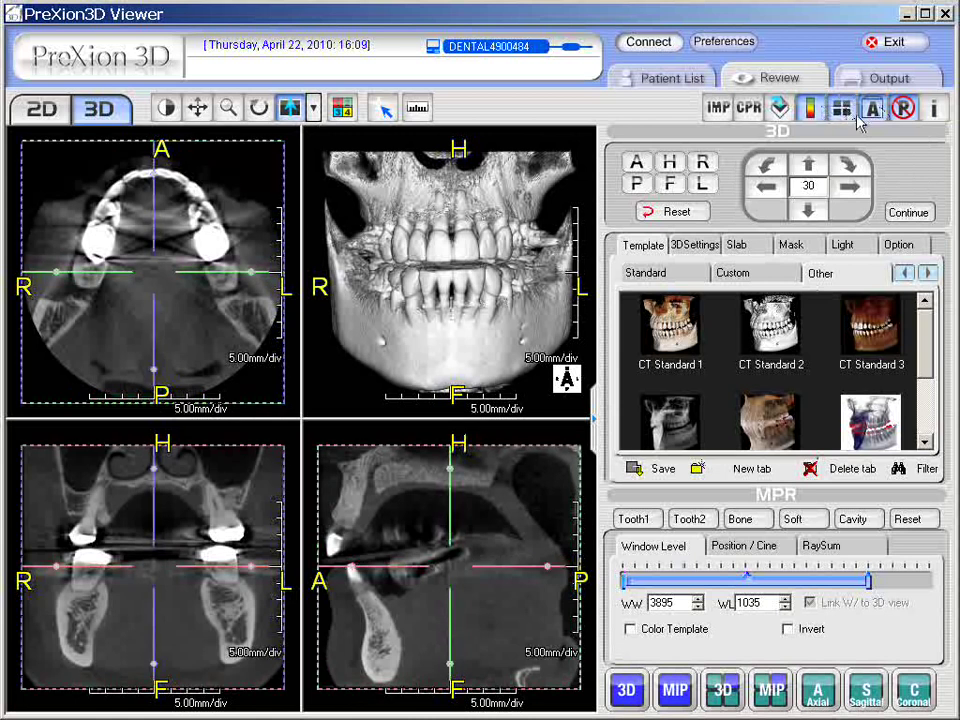